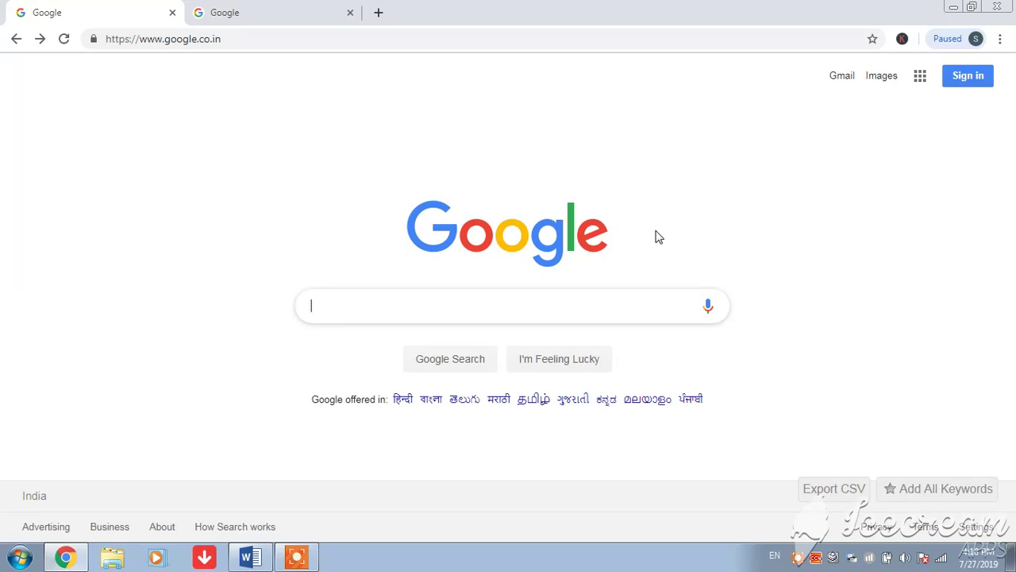
Search Google for 'clickworker' and open the official clickworker.com result
{"action": "type", "text": "clickw"}
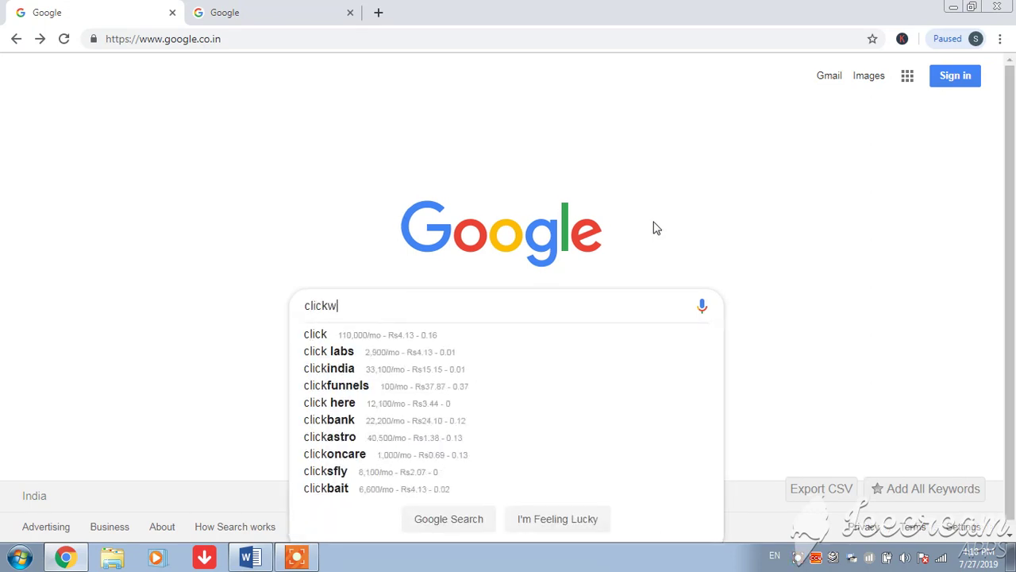
{"action": "type", "text": "orker"}
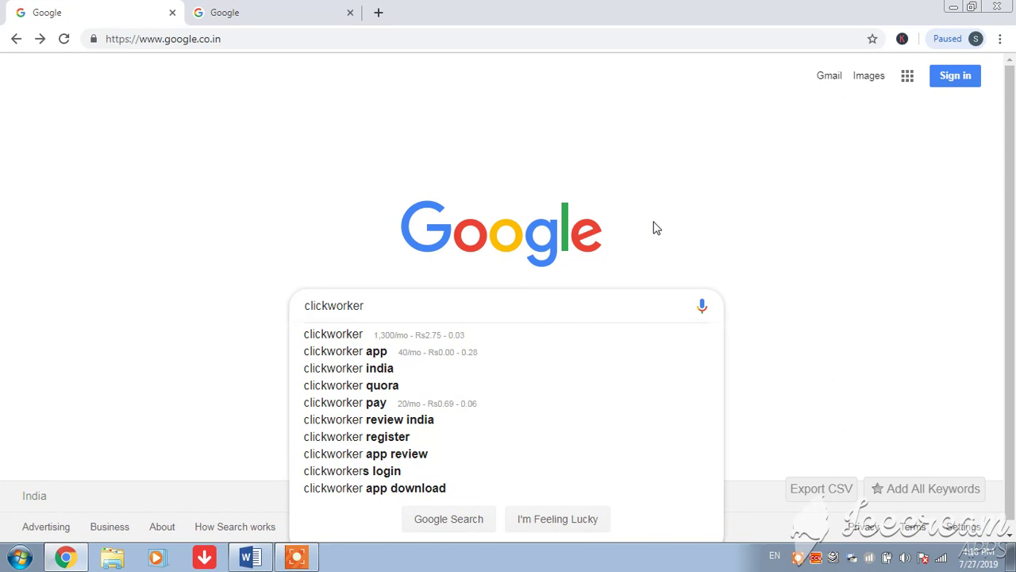
{"action": "key", "text": "Return"}
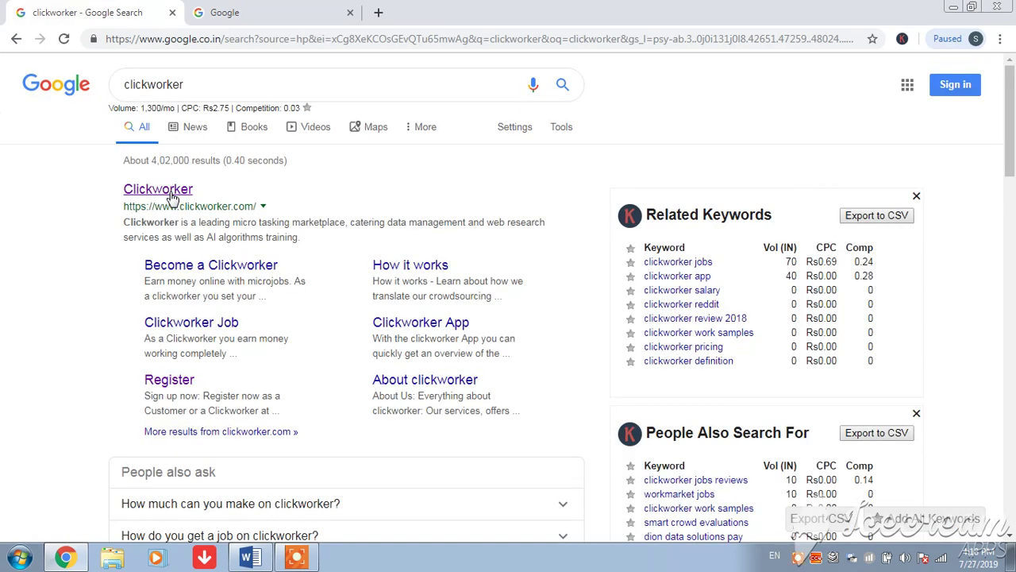
{"action": "left_click", "coordinate": [171, 196]}
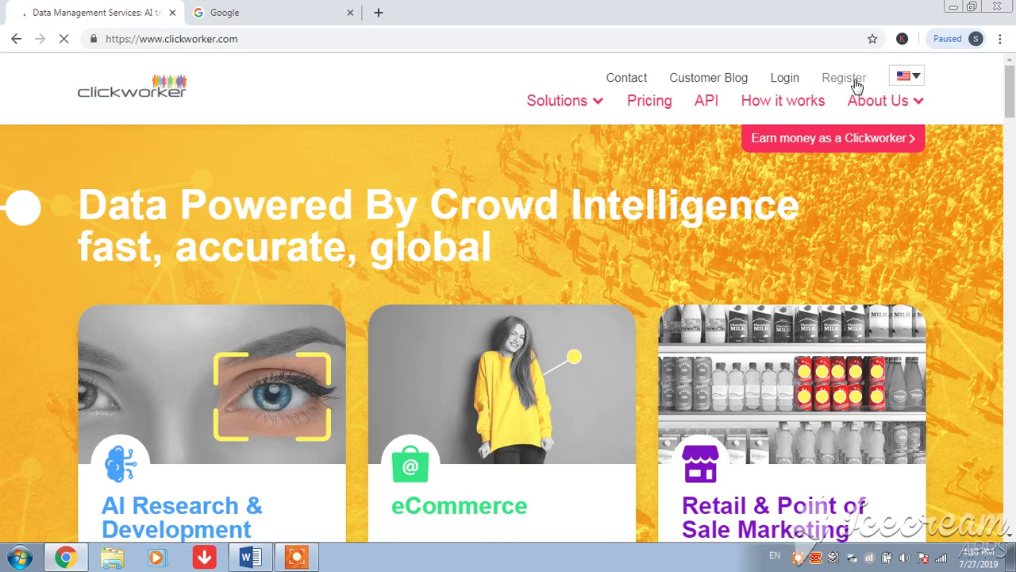
Go to Clickworker's sign-up page and choose to register as a Clickworker
{"action": "left_click", "coordinate": [856, 85]}
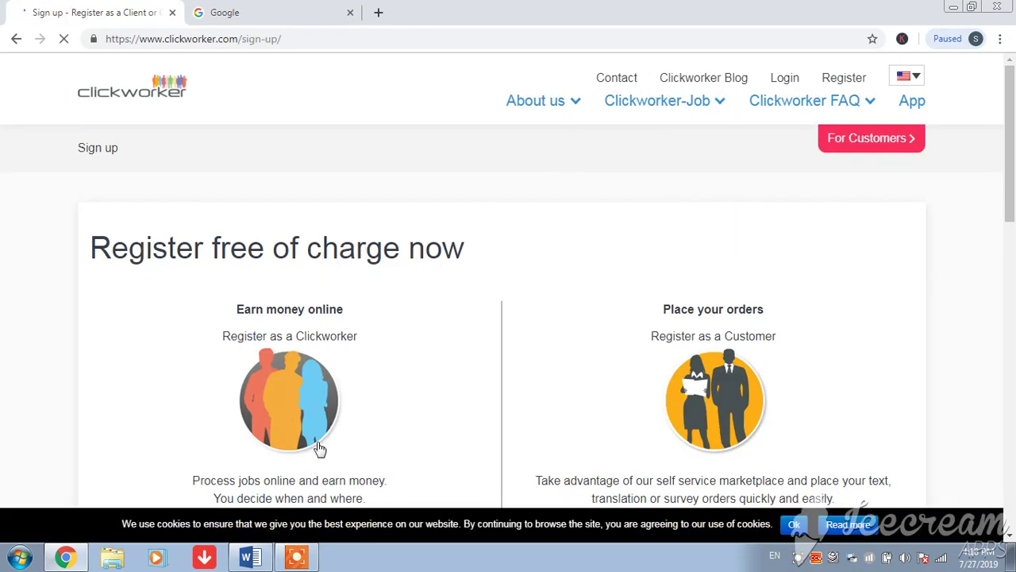
{"action": "left_click_drag", "start_coordinate": [1012, 182], "coordinate": [1014, 213]}
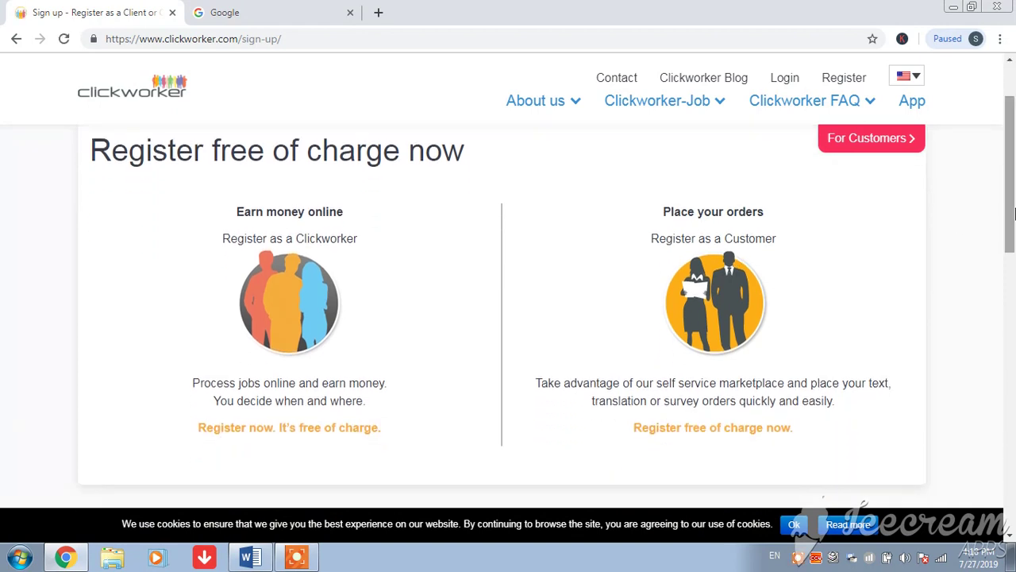
{"action": "left_click", "coordinate": [270, 431]}
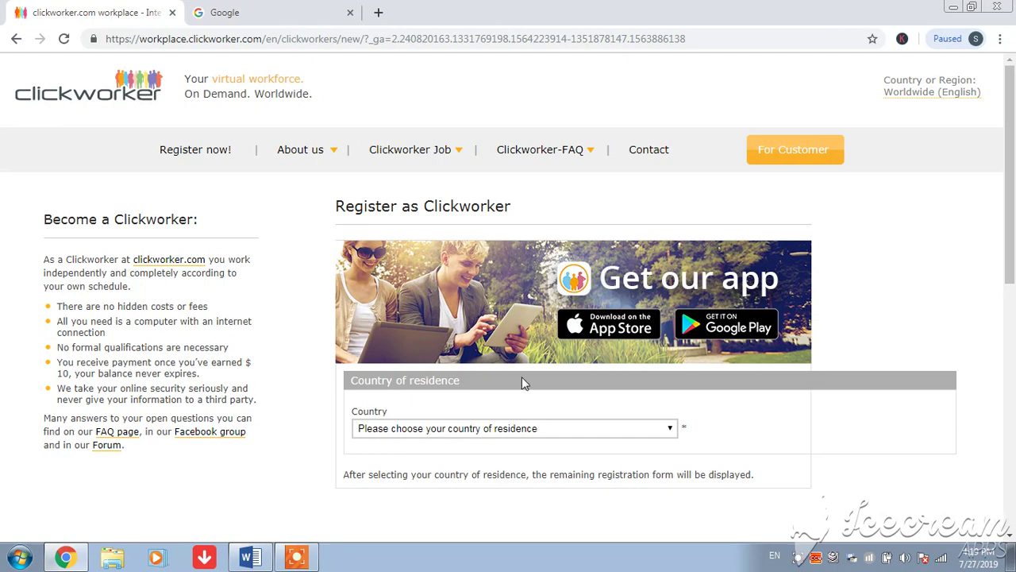
Set the country of residence to India
{"action": "left_click", "coordinate": [479, 433]}
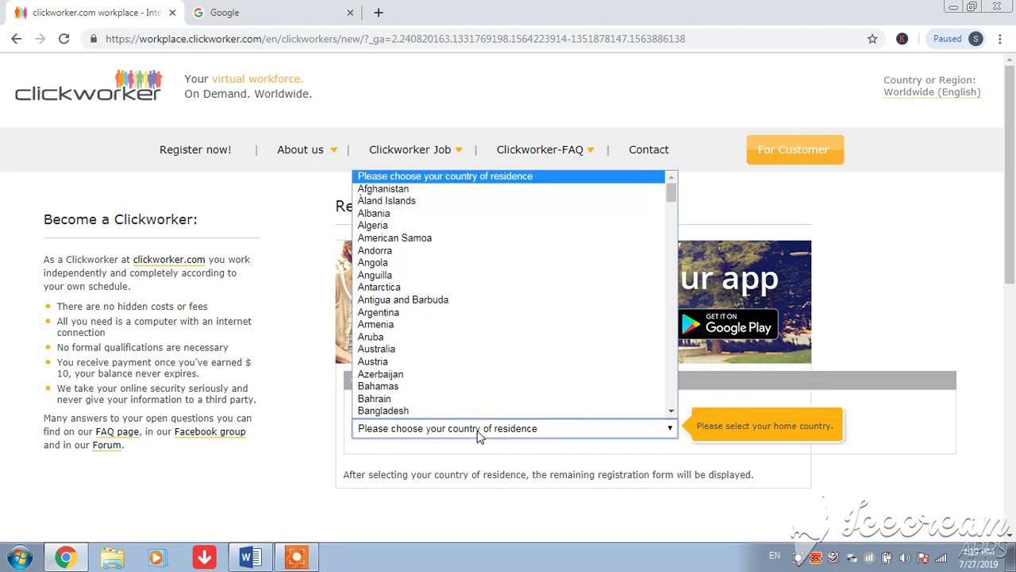
{"action": "type", "text": "in"}
{"action": "key", "text": "Return"}
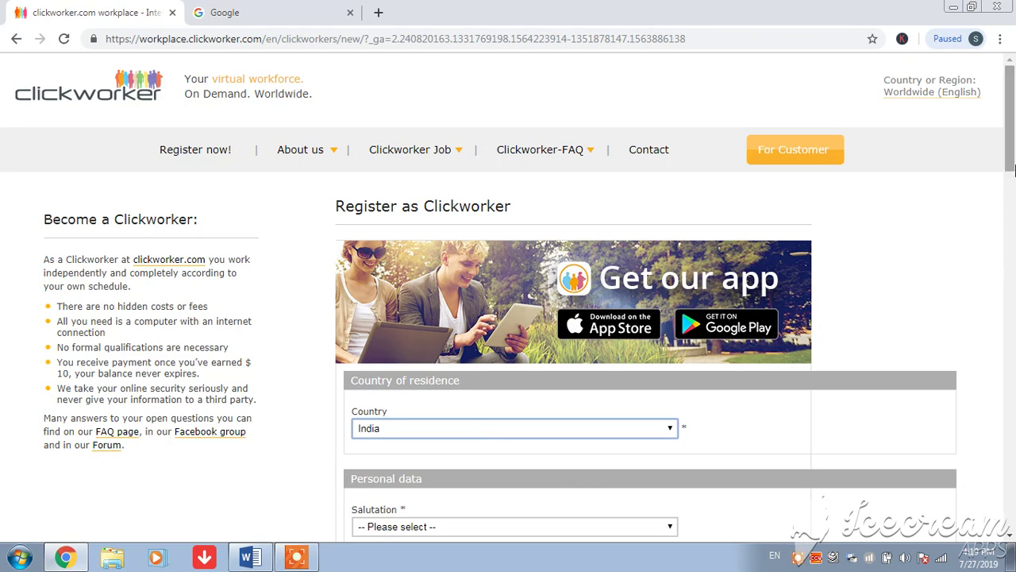
{"action": "left_click_drag", "start_coordinate": [1011, 165], "coordinate": [1011, 246]}
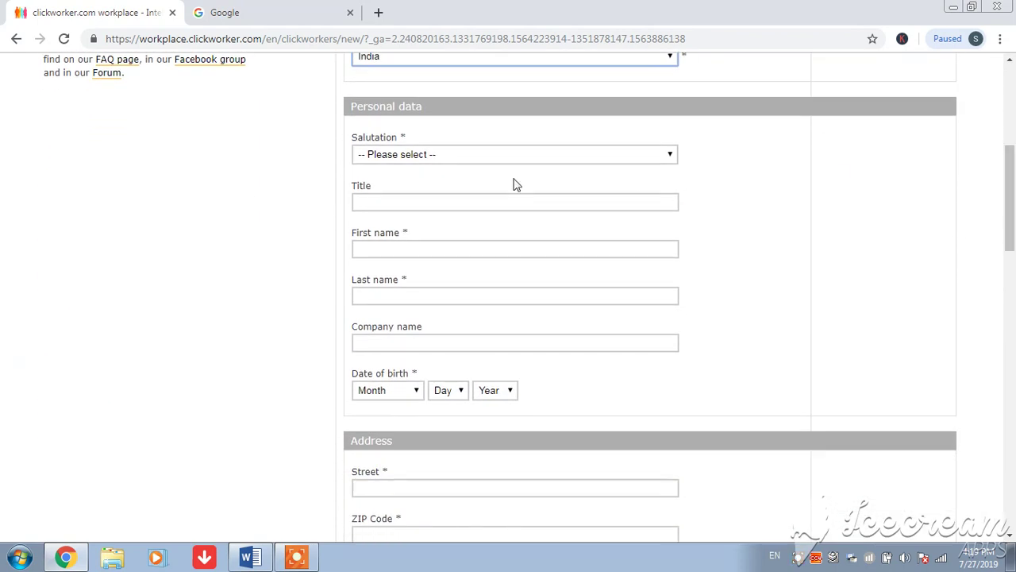
Choose salutation Mr. and enter the person's first and last name
{"action": "left_click", "coordinate": [461, 155]}
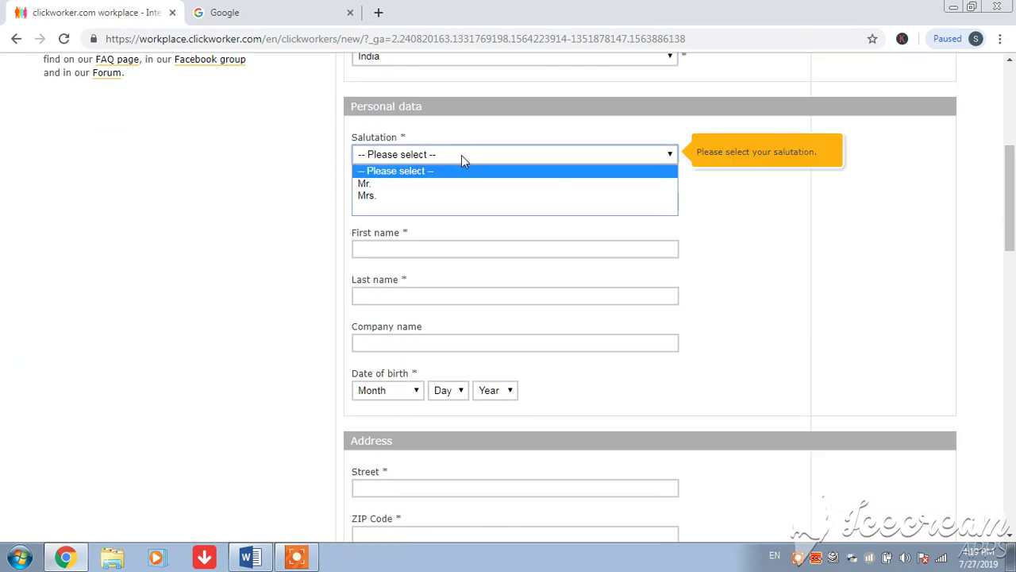
{"action": "left_click", "coordinate": [385, 186]}
{"action": "left_click", "coordinate": [391, 247]}
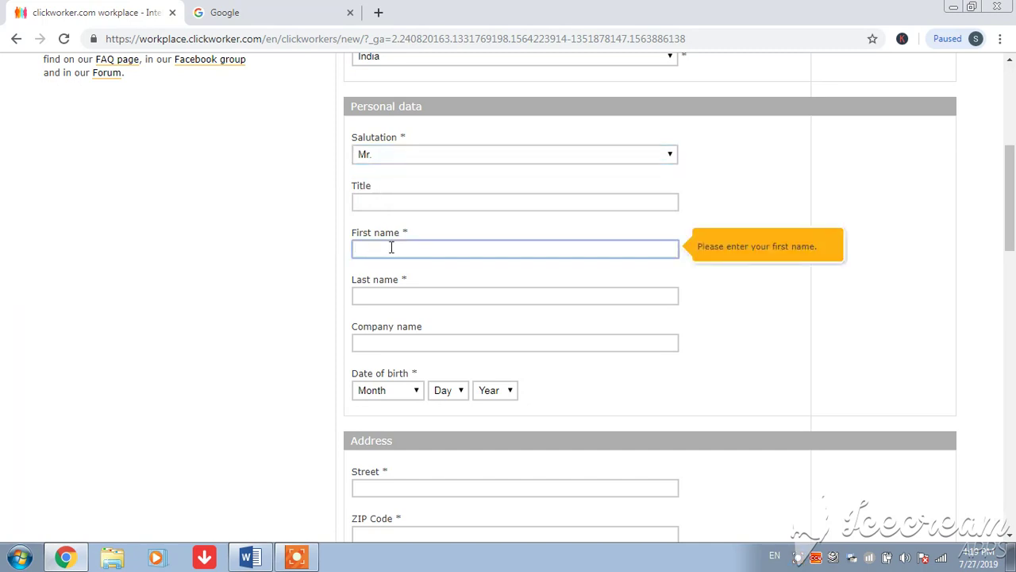
{"action": "type", "text": "er"}
{"action": "left_click", "coordinate": [384, 294]}
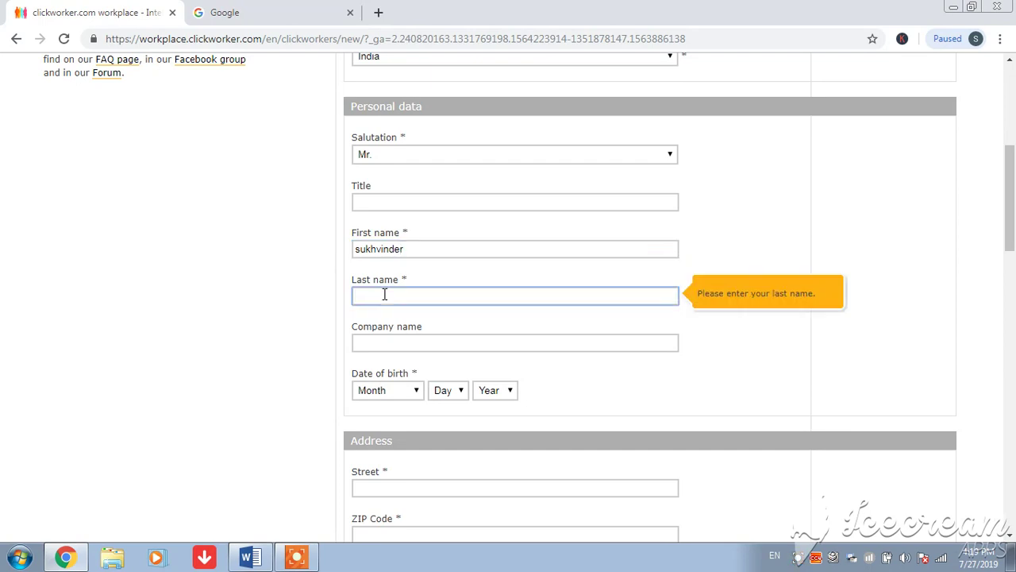
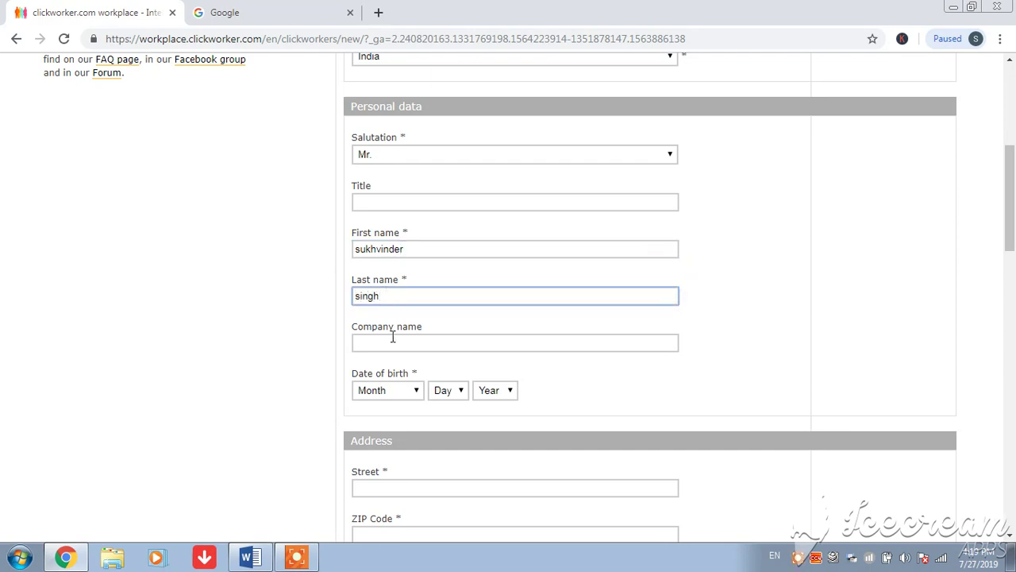
{"action": "left_click", "coordinate": [390, 390]}
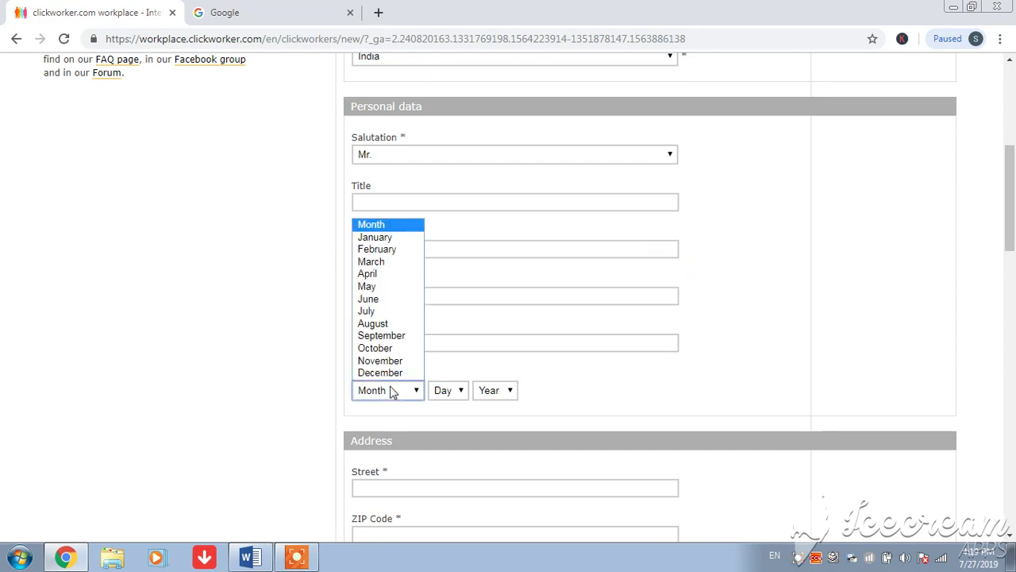
{"action": "left_click", "coordinate": [403, 288]}
{"action": "left_click", "coordinate": [444, 390]}
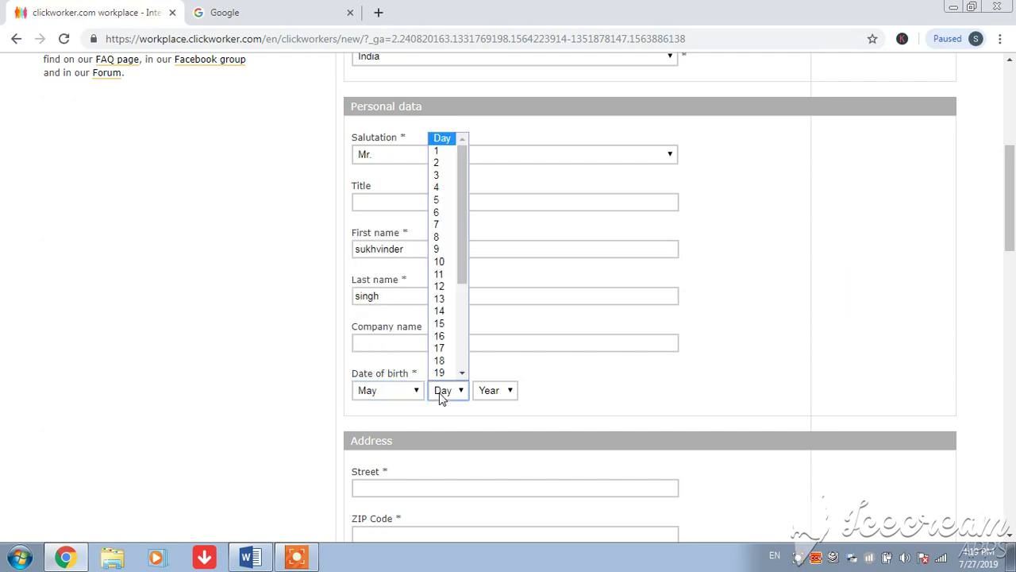
{"action": "left_click", "coordinate": [450, 213]}
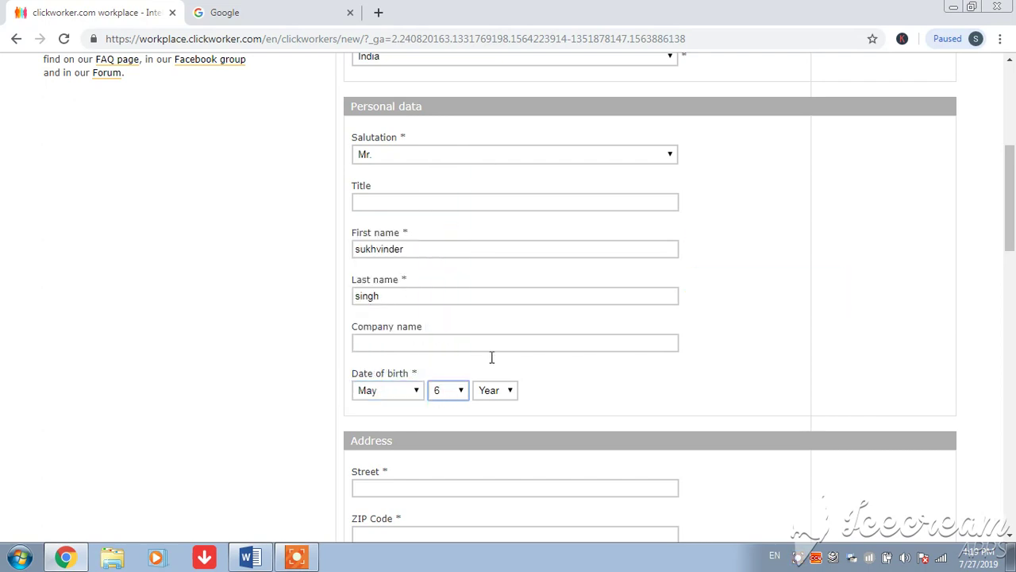
{"action": "left_click", "coordinate": [503, 389]}
{"action": "scroll", "coordinate": [496, 263], "scroll_direction": "down", "scroll_amount": 1}
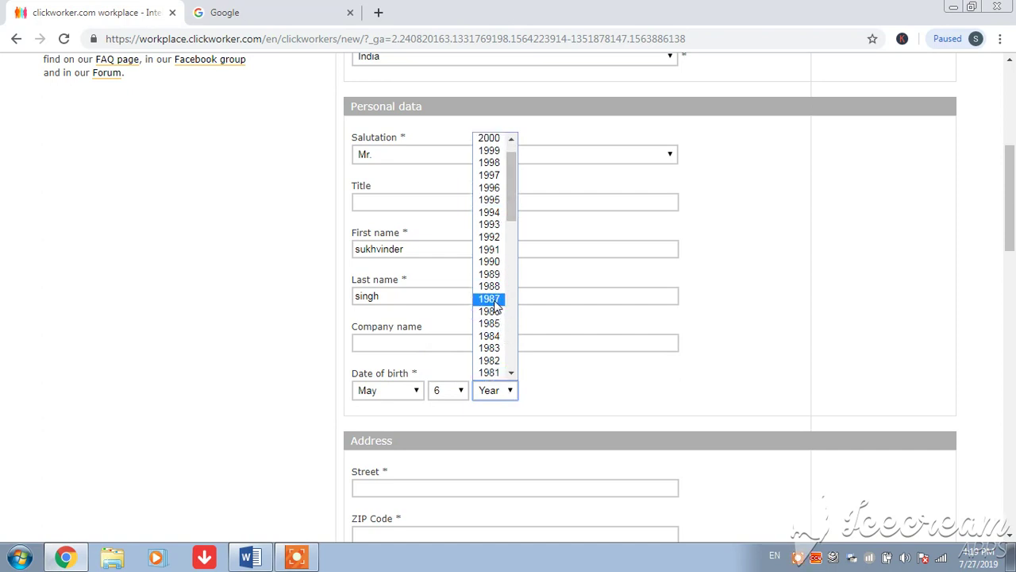
{"action": "left_click", "coordinate": [492, 287]}
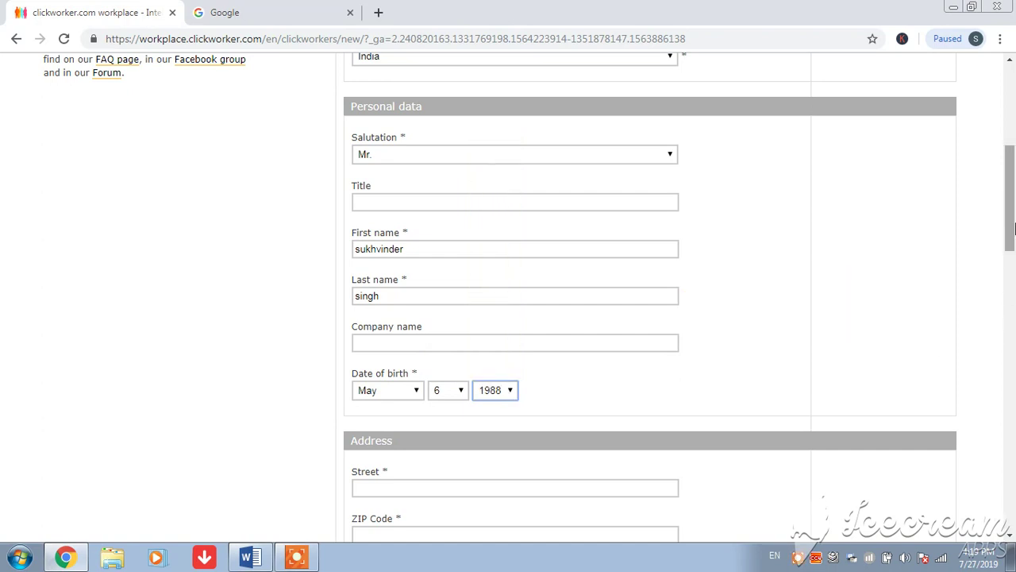
{"action": "left_click_drag", "start_coordinate": [1012, 235], "coordinate": [1013, 316]}
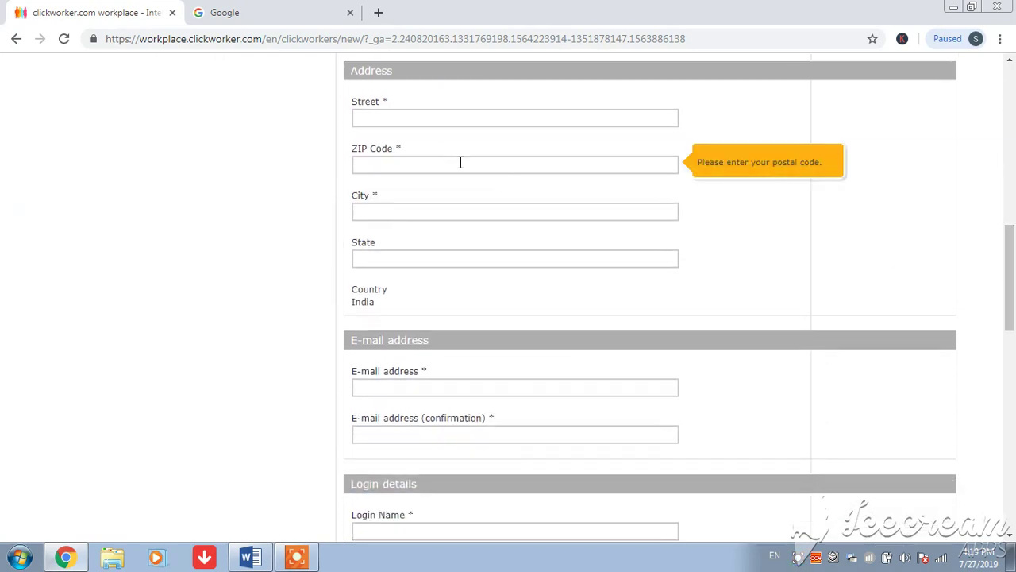
Fill in the street, ZIP code, city and state of the postal address
{"action": "left_click", "coordinate": [416, 118]}
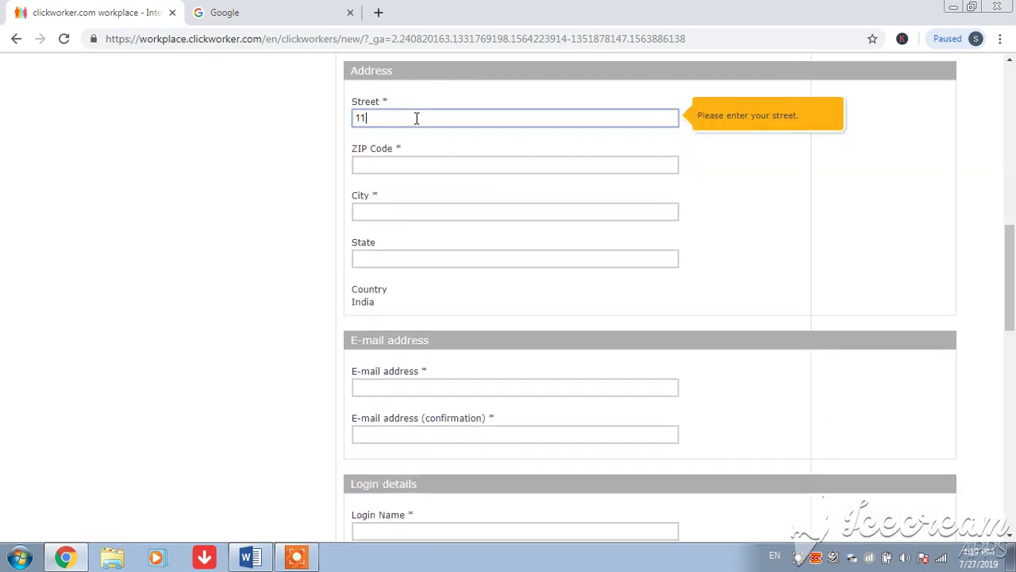
{"action": "left_click", "coordinate": [403, 168]}
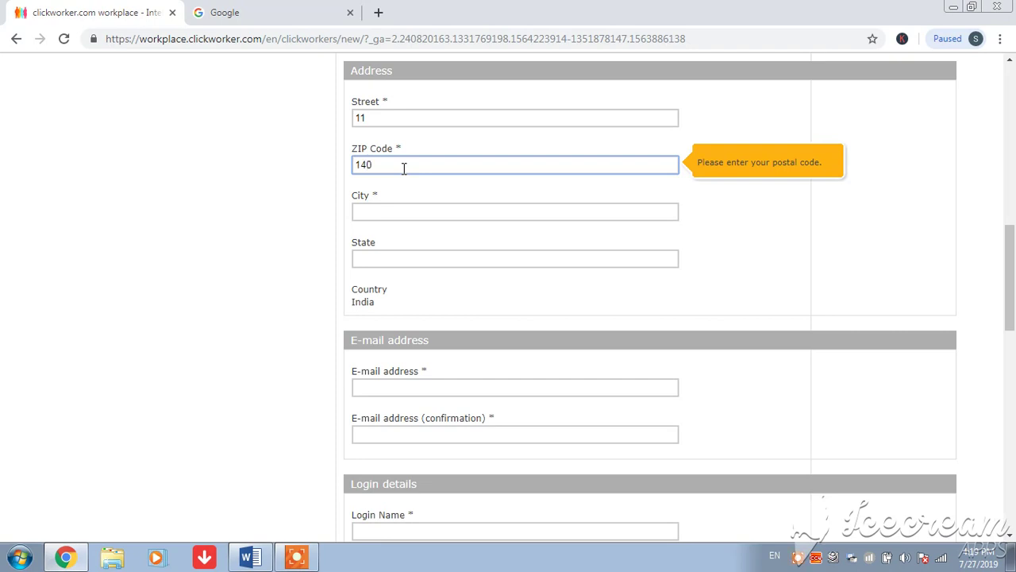
{"action": "type", "text": "140117"}
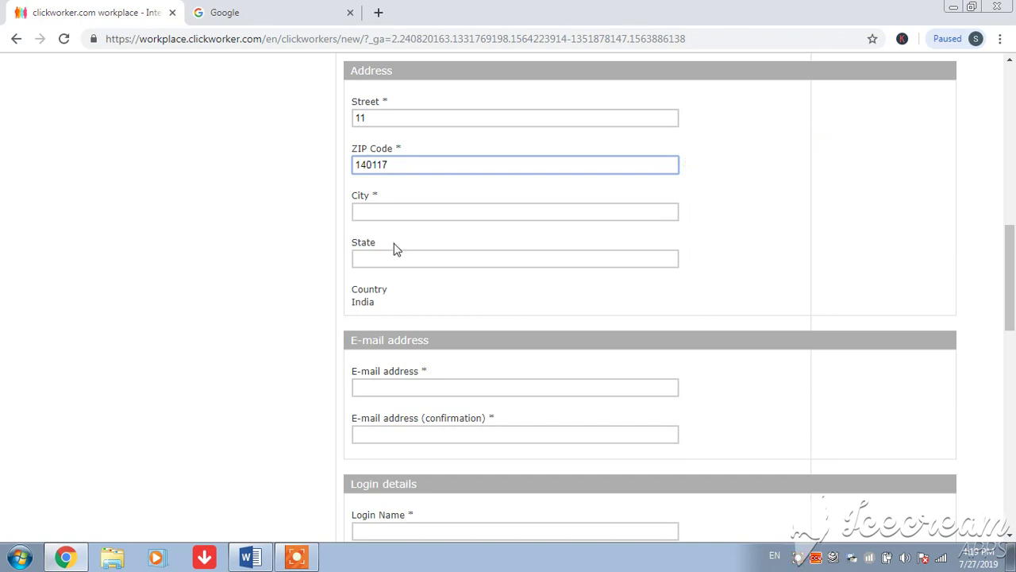
{"action": "left_click", "coordinate": [401, 212]}
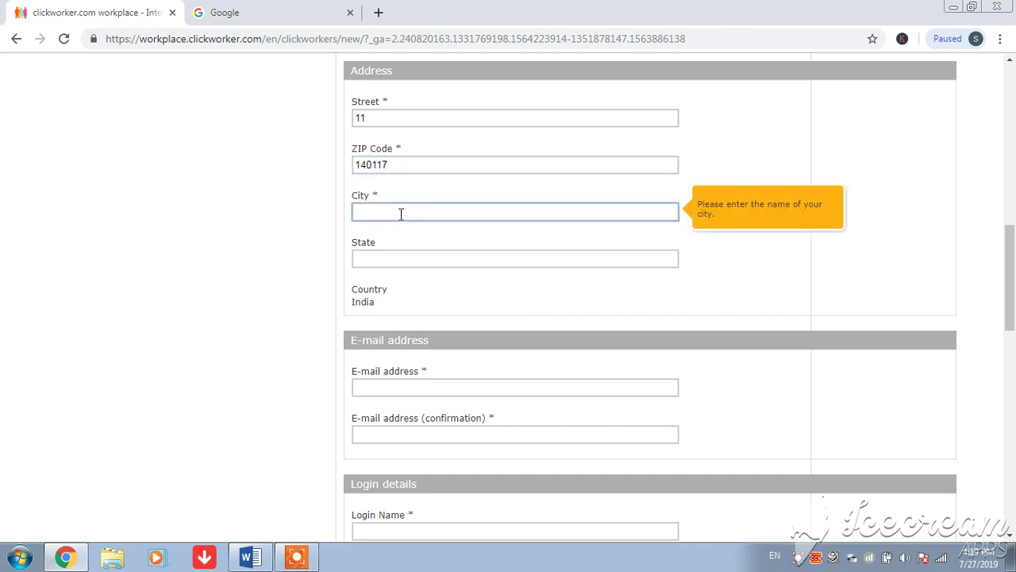
{"action": "type", "text": "ropar"}
{"action": "left_click", "coordinate": [401, 257]}
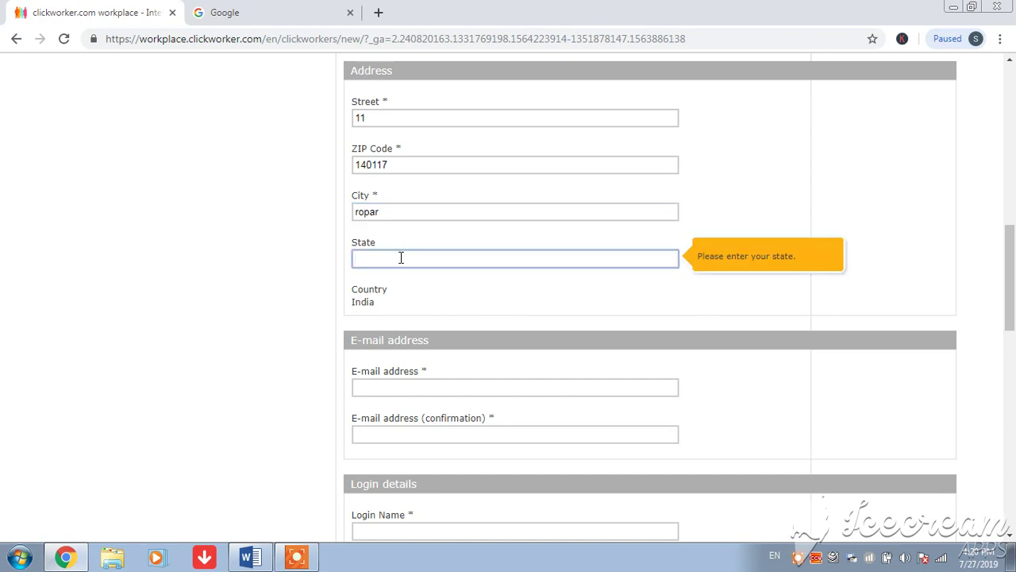
{"action": "type", "text": "punjab"}
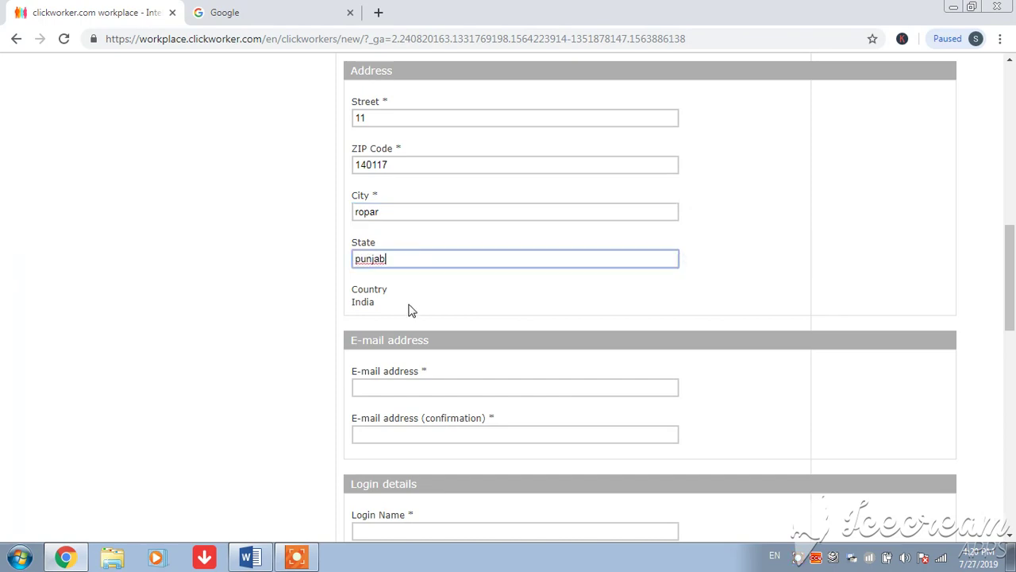
Enter the e-mail address in both the e-mail and confirmation fields
{"action": "left_click", "coordinate": [411, 389]}
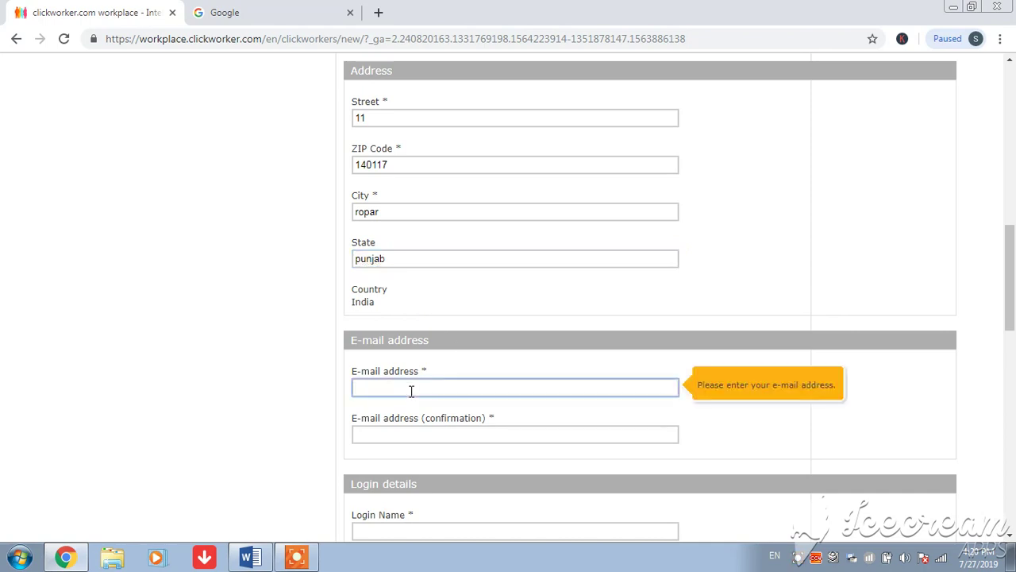
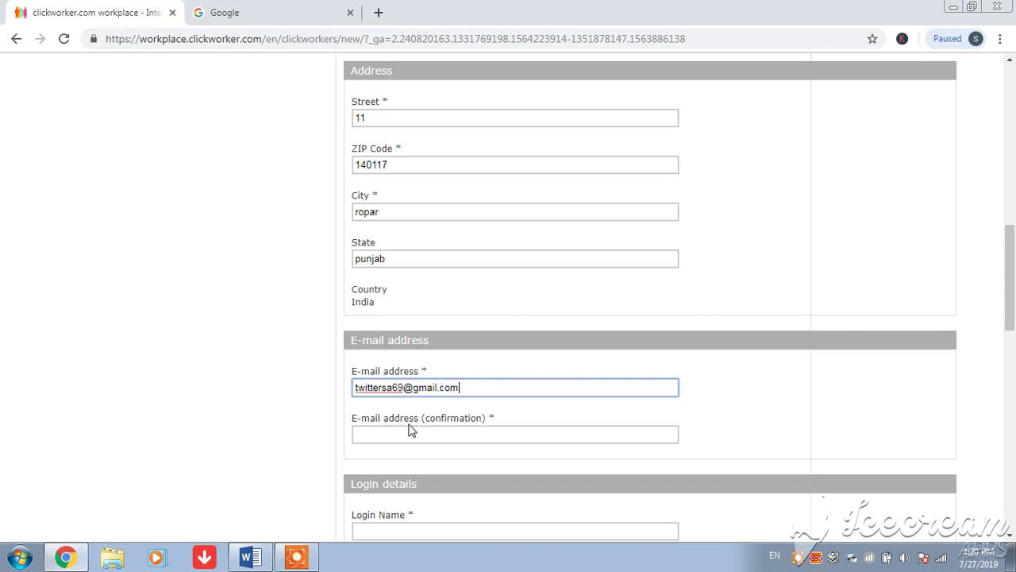
{"action": "left_click", "coordinate": [409, 433]}
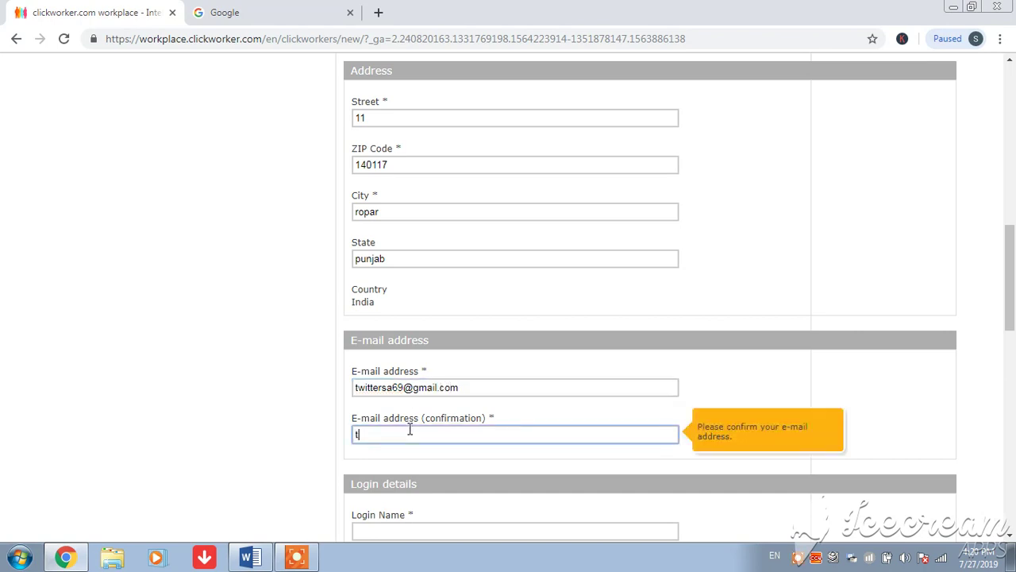
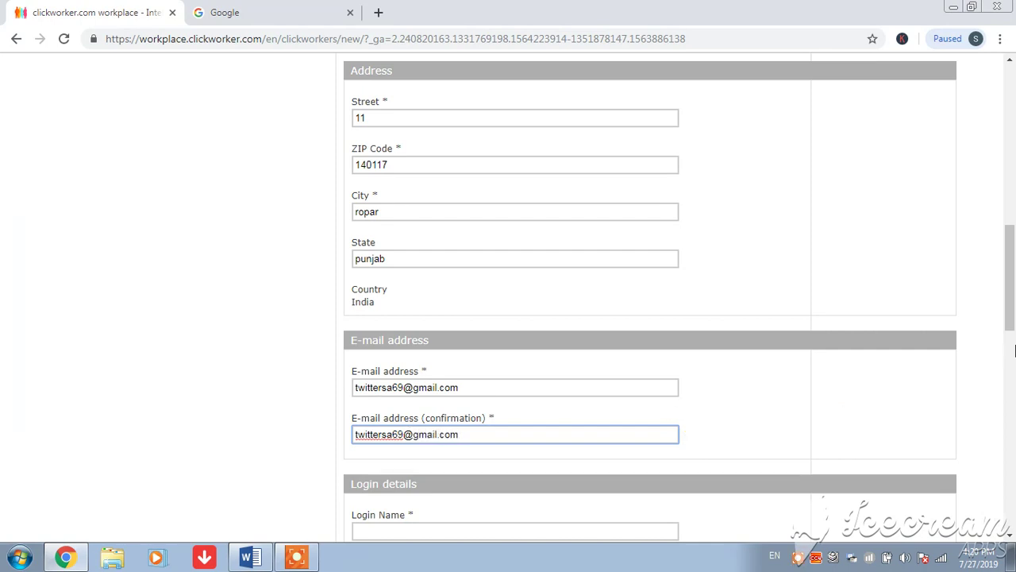
Enter a login name, the account password and its matching confirmation
{"action": "left_click_drag", "start_coordinate": [1011, 312], "coordinate": [1011, 366]}
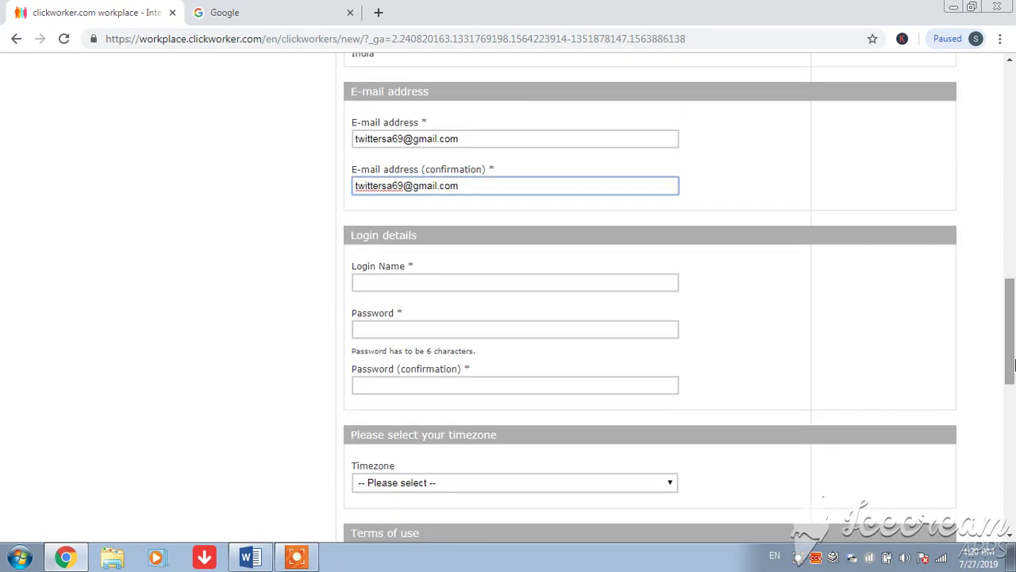
{"action": "left_click", "coordinate": [432, 282]}
{"action": "type", "text": "sa"}
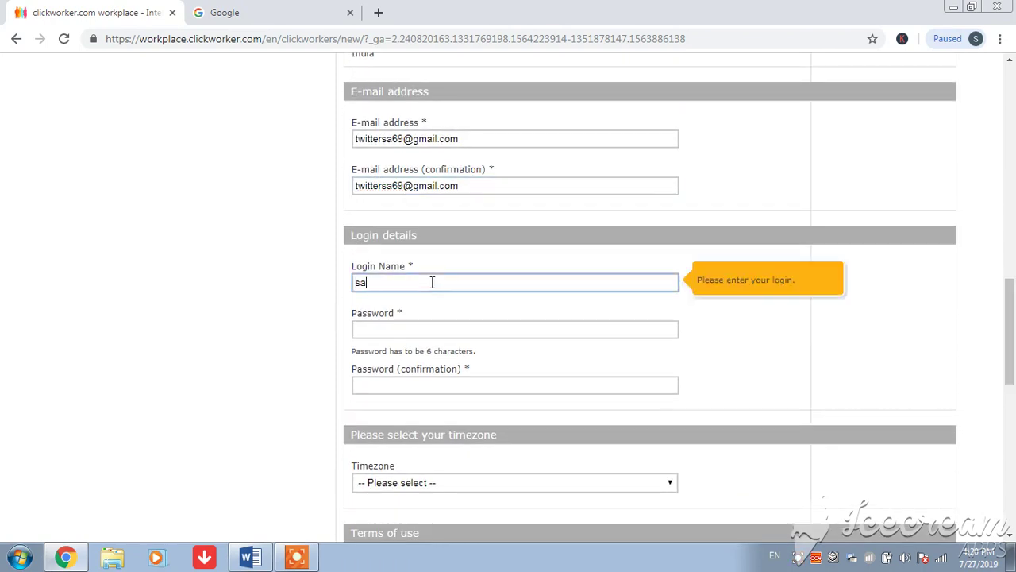
{"action": "type", "text": "ddy"}
{"action": "left_click", "coordinate": [407, 328]}
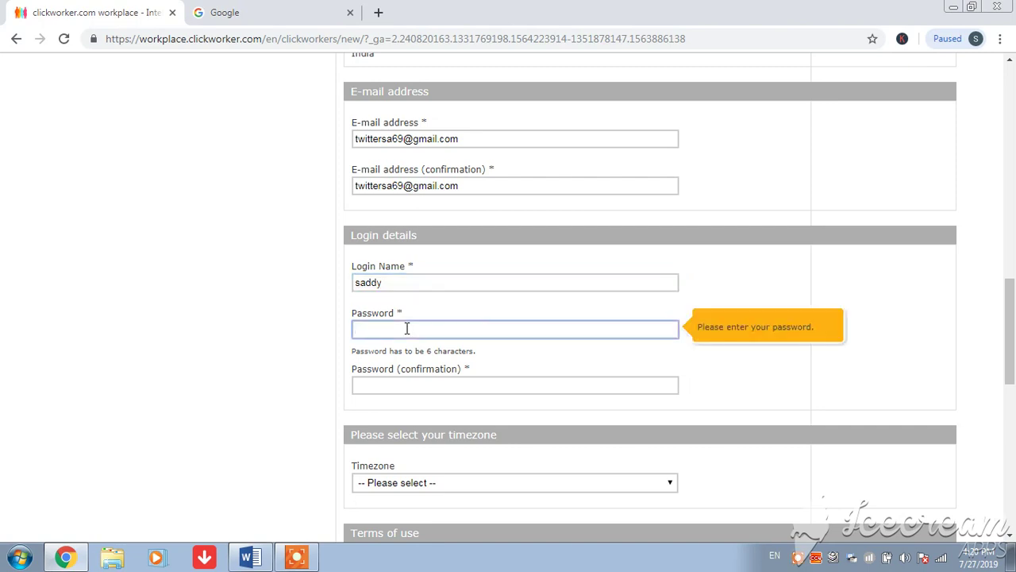
{"action": "type", "text": "*********"}
{"action": "left_click", "coordinate": [391, 382]}
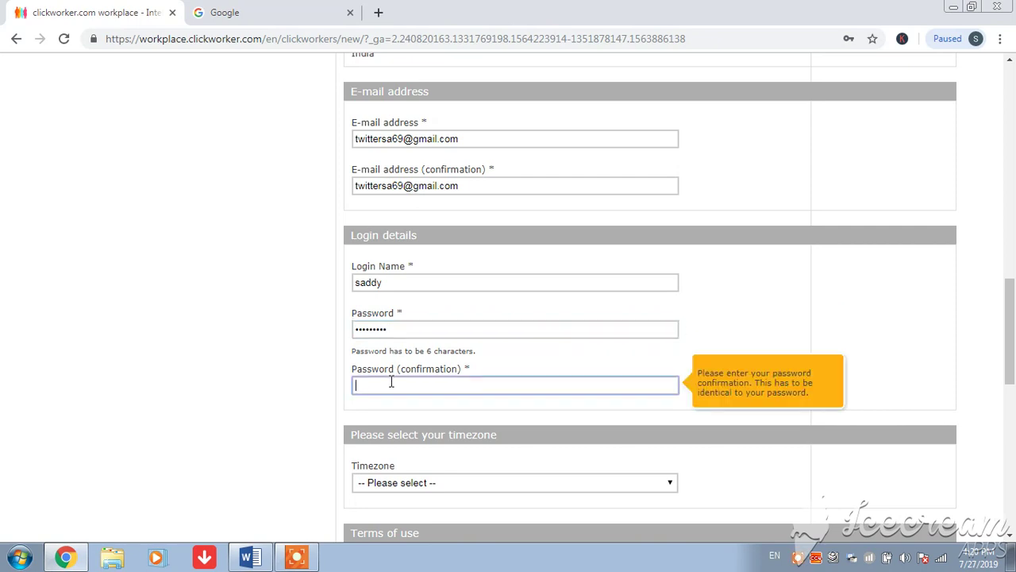
{"action": "type", "text": "**"}
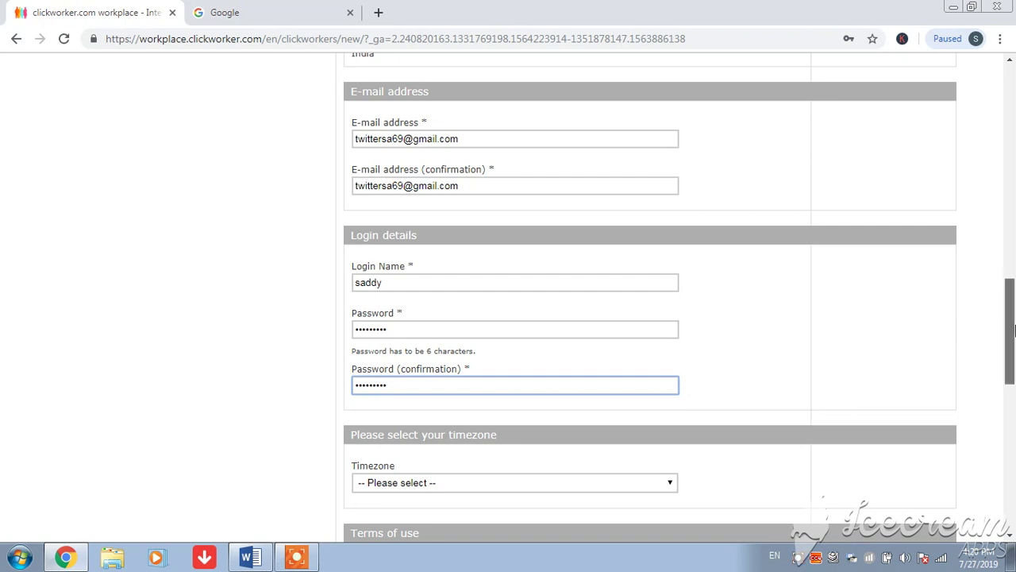
{"action": "left_click_drag", "start_coordinate": [1014, 330], "coordinate": [1014, 361]}
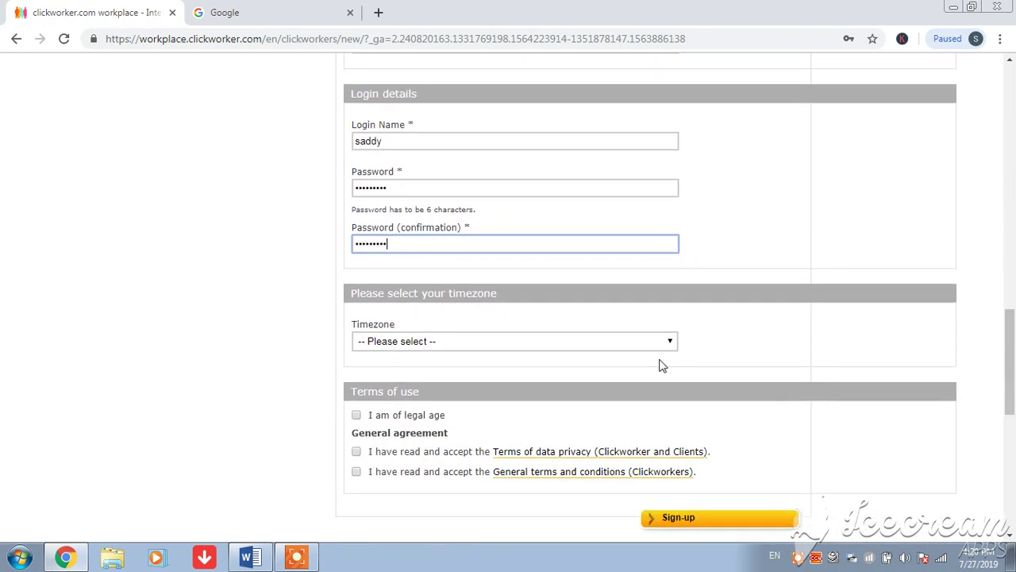
Set the timezone to (GMT+05:30) New Delhi
{"action": "left_click", "coordinate": [449, 351]}
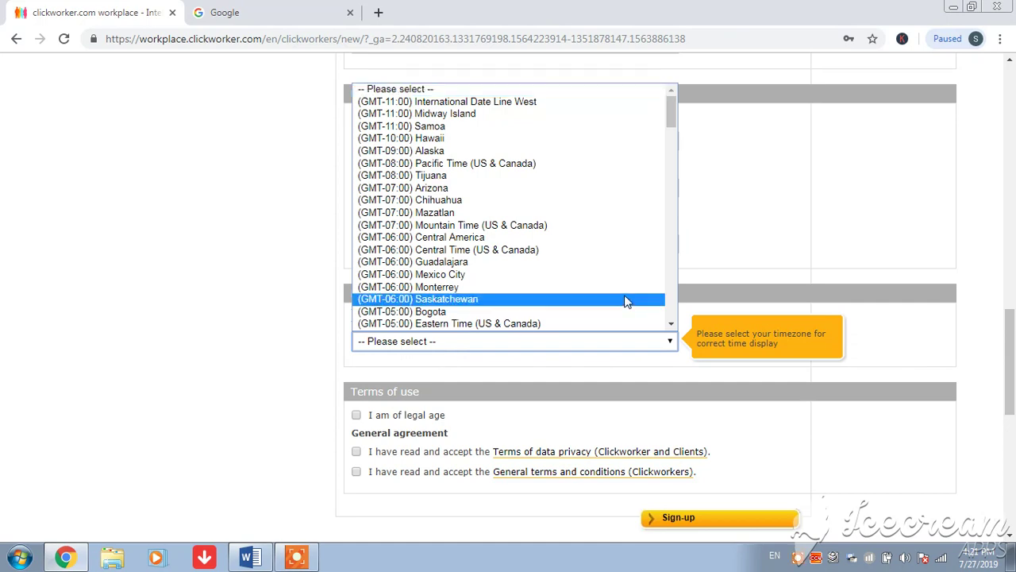
{"action": "left_click", "coordinate": [675, 254]}
{"action": "left_click_drag", "start_coordinate": [676, 254], "coordinate": [672, 238]}
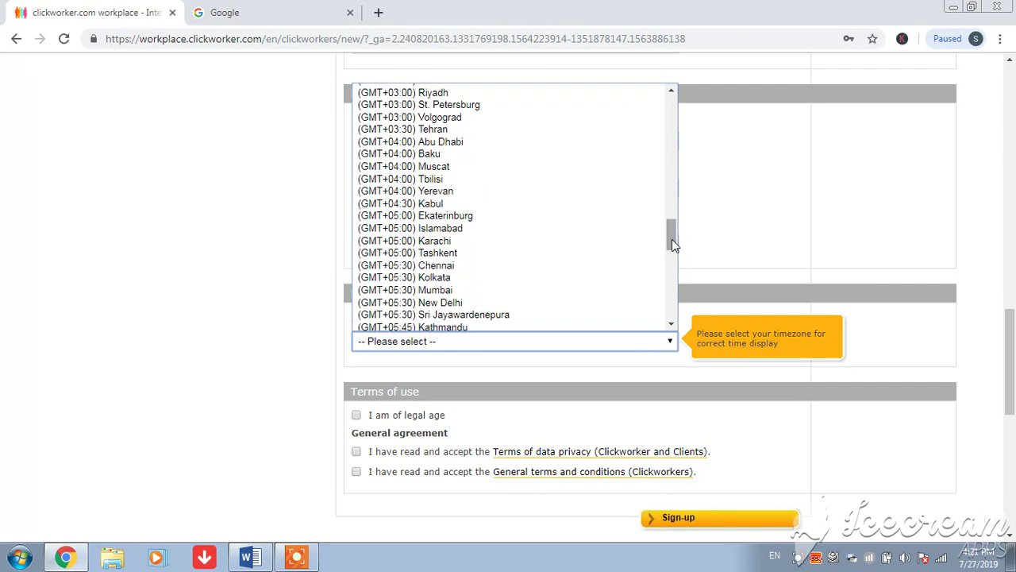
{"action": "left_click", "coordinate": [468, 305]}
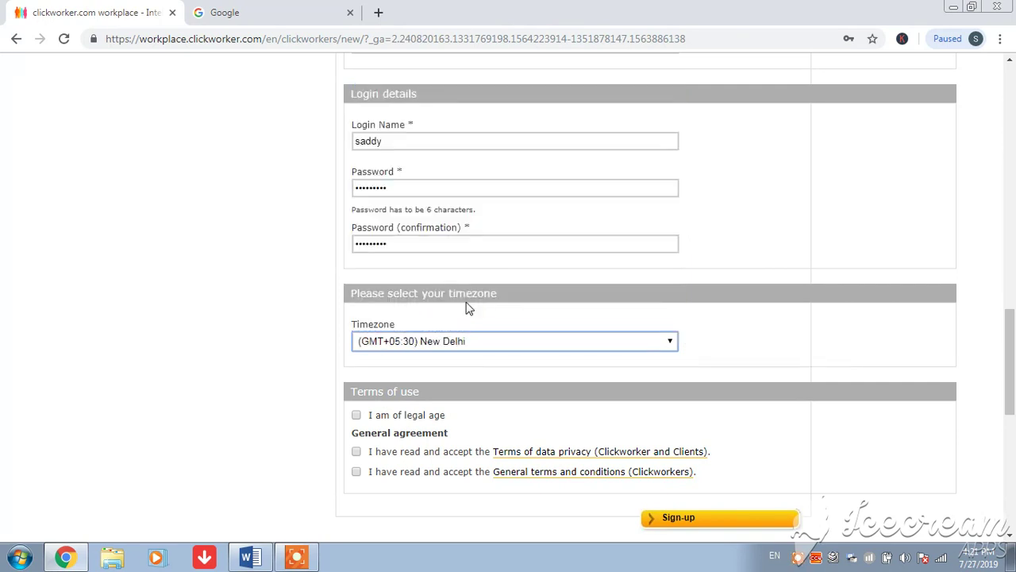
Accept the legal-age and data-privacy terms and submit the registration form
{"action": "left_click", "coordinate": [356, 415]}
{"action": "left_click", "coordinate": [356, 451]}
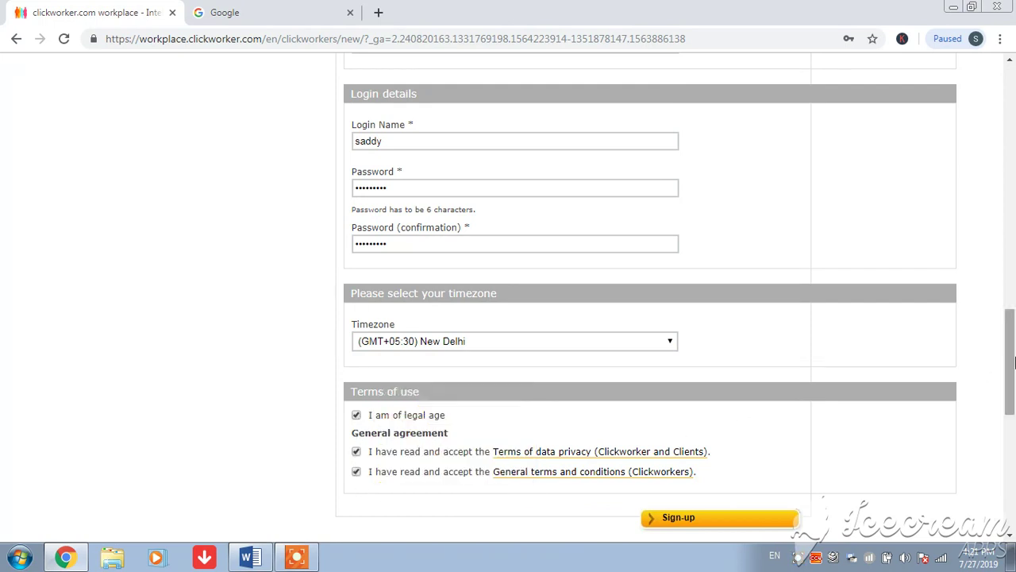
{"action": "scroll", "coordinate": [865, 393], "scroll_direction": "down", "scroll_amount": 2}
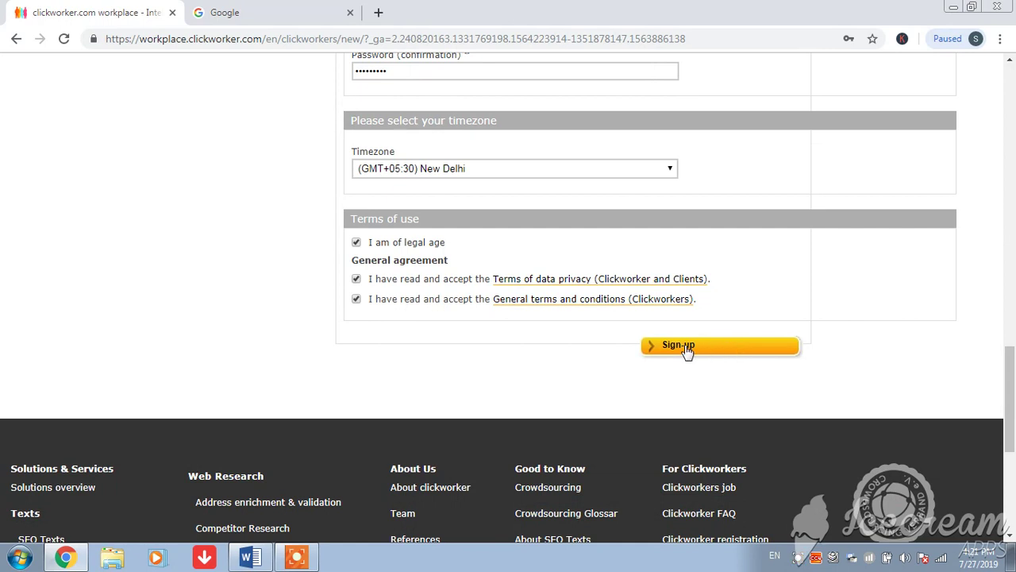
{"action": "left_click", "coordinate": [686, 350]}
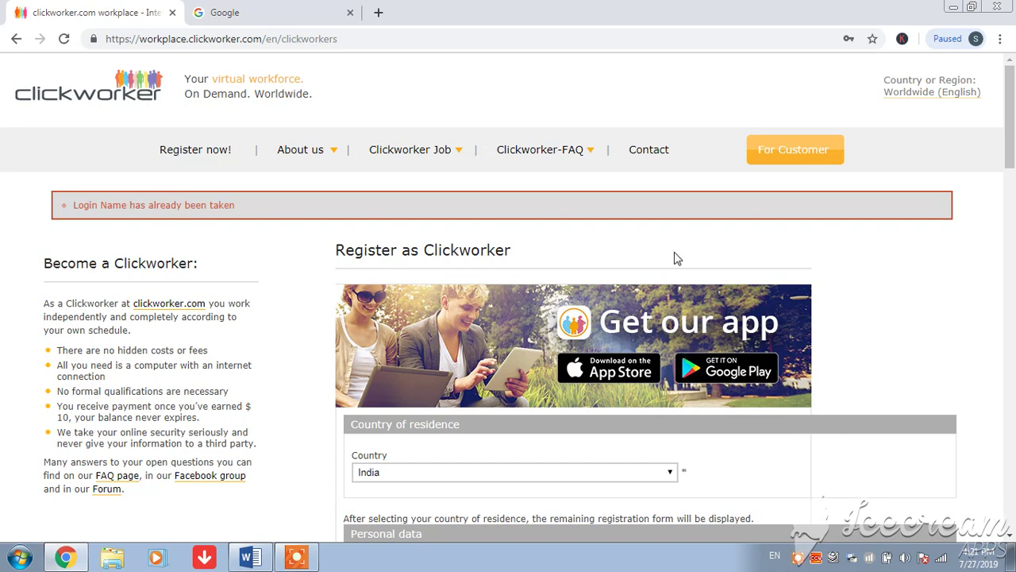
Shorten the rejected login name by editing its last letters
{"action": "left_click_drag", "start_coordinate": [1010, 149], "coordinate": [1011, 387]}
{"action": "scroll", "coordinate": [1013, 393], "scroll_direction": "up", "scroll_amount": 1}
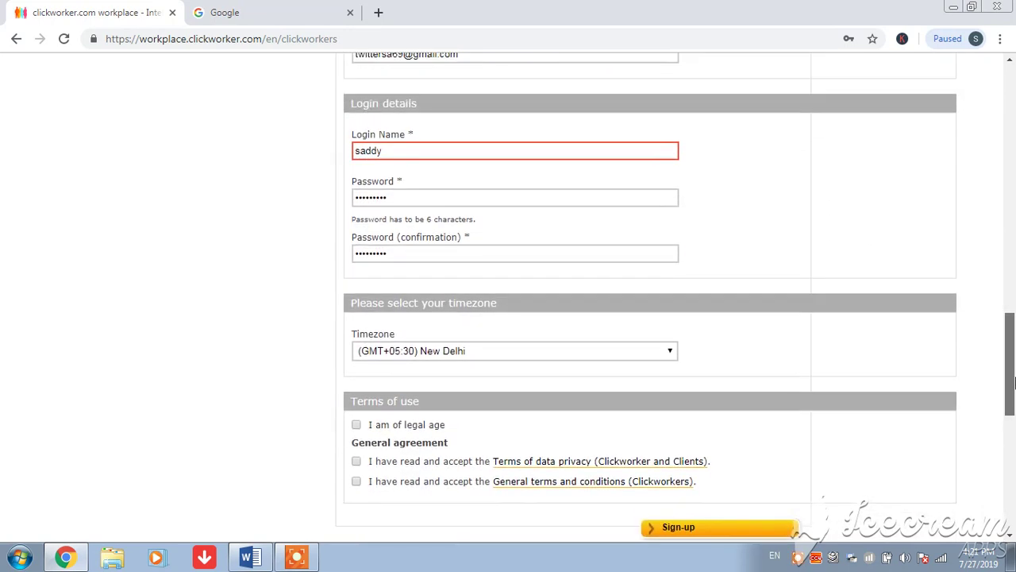
{"action": "left_click", "coordinate": [405, 151]}
{"action": "left_click", "coordinate": [405, 153]}
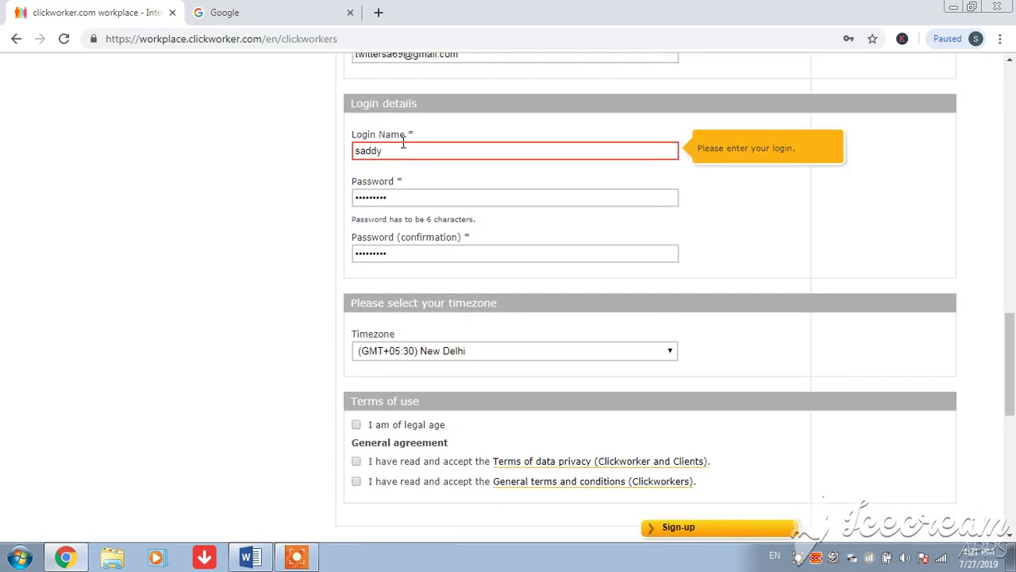
{"action": "key", "text": "BackSpace"}
{"action": "key", "text": "BackSpace"}
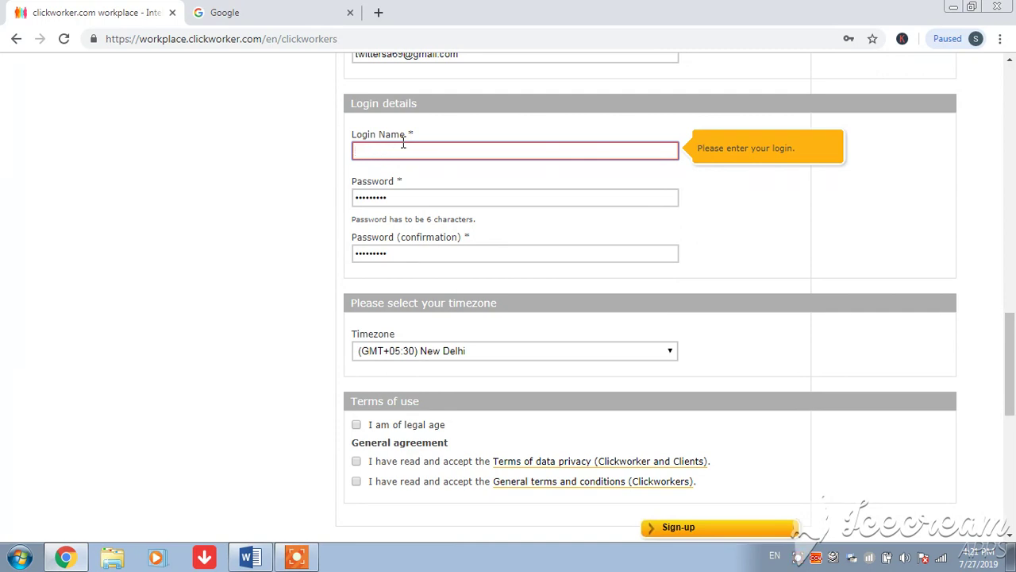
{"action": "type", "text": "d"}
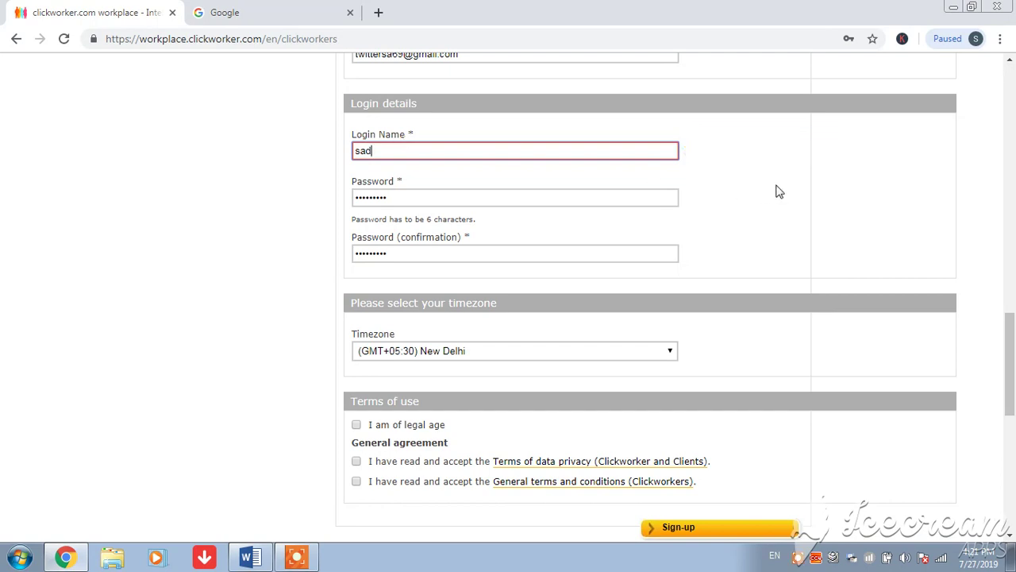
Re-tick the legal-age and data-privacy terms and resubmit the form
{"action": "scroll", "coordinate": [1013, 341], "scroll_direction": "down", "scroll_amount": 3}
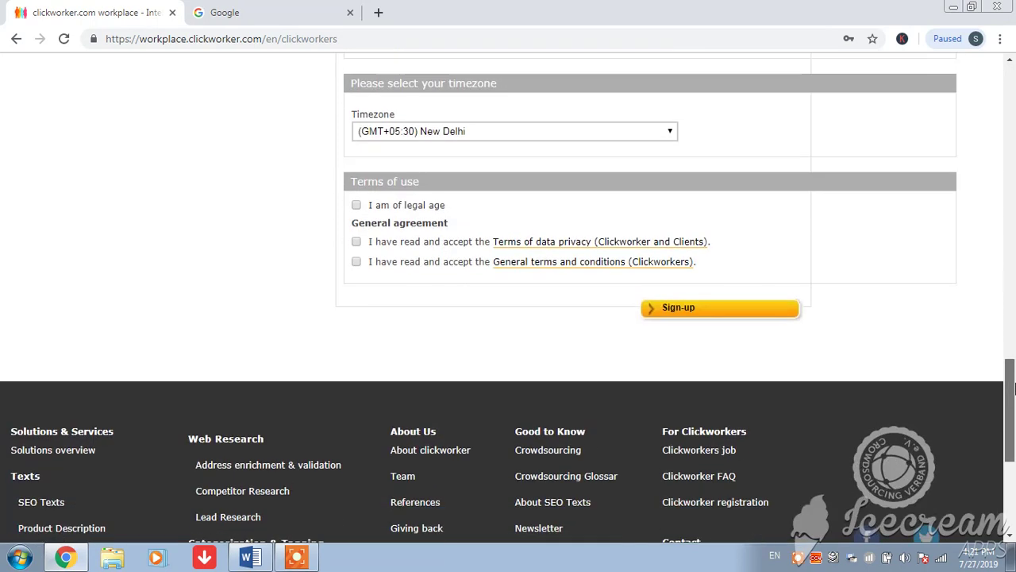
{"action": "left_click", "coordinate": [356, 206]}
{"action": "left_click", "coordinate": [355, 241]}
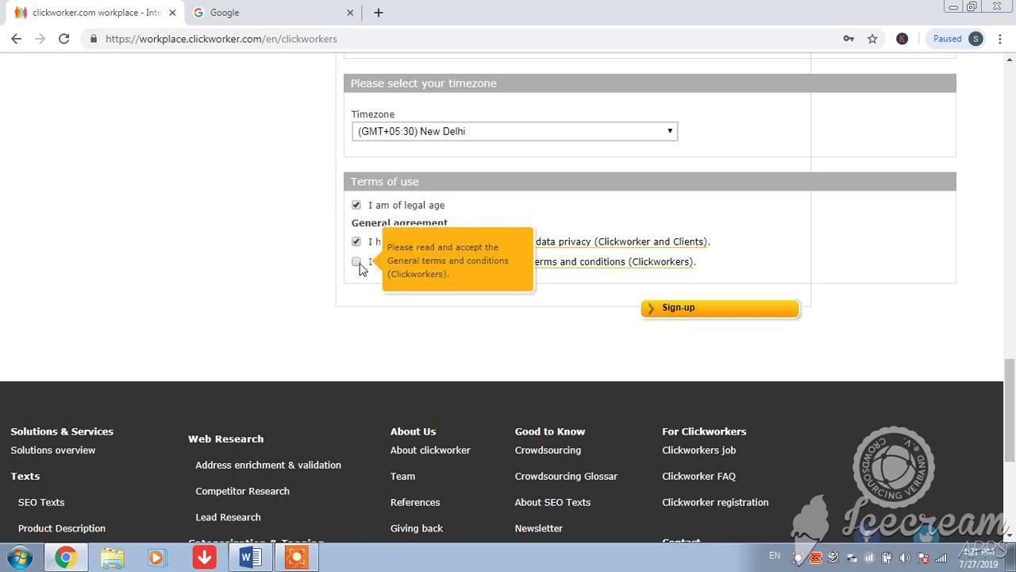
{"action": "left_click", "coordinate": [712, 311]}
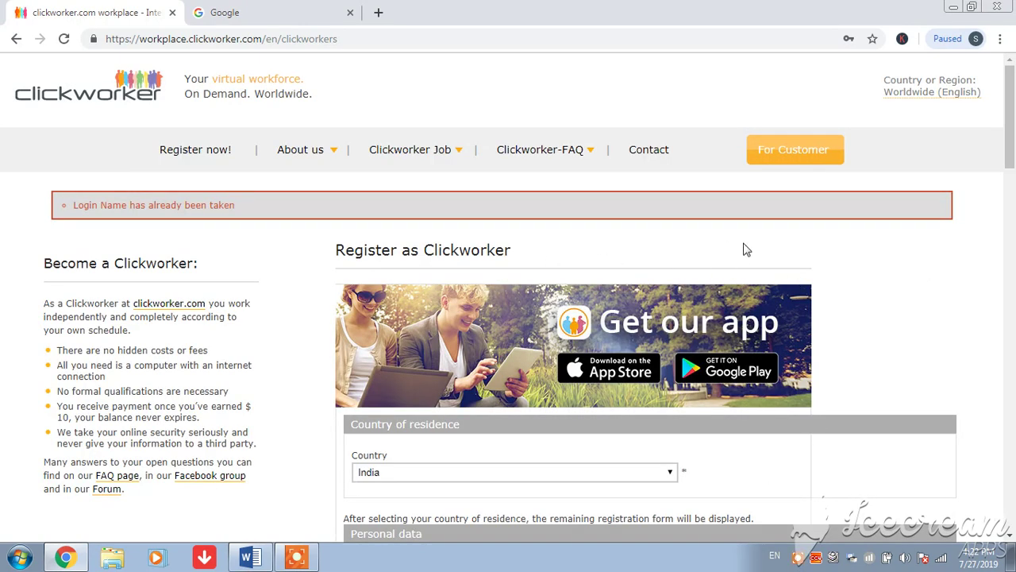
Replace the taken login name with a new one
{"action": "left_click_drag", "start_coordinate": [1012, 143], "coordinate": [1013, 366]}
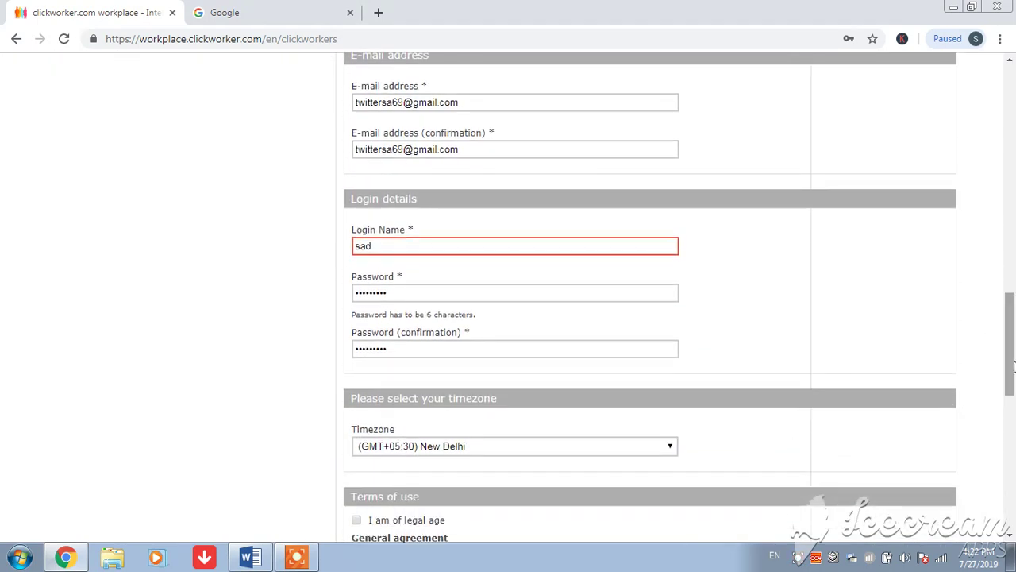
{"action": "left_click", "coordinate": [393, 249]}
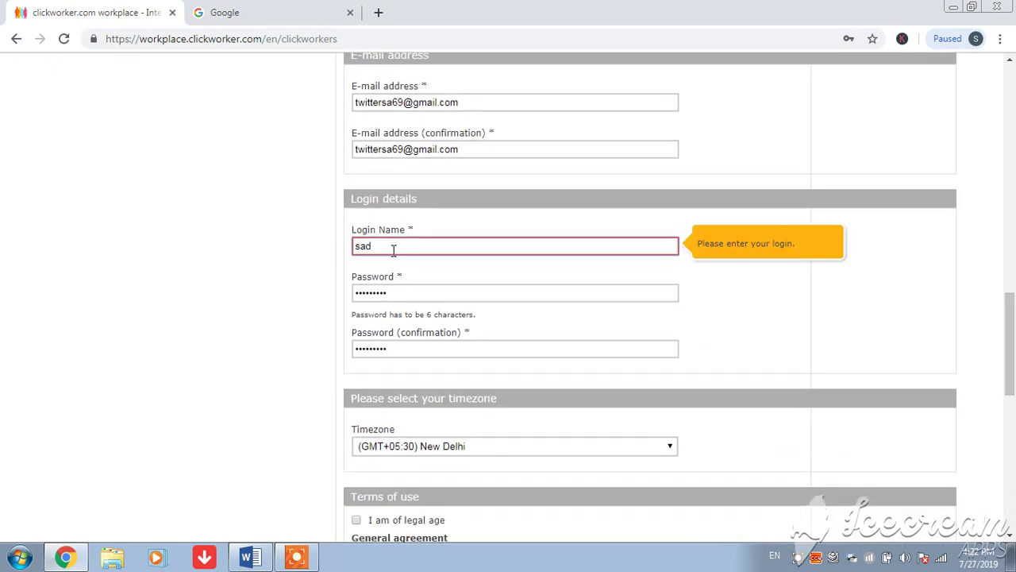
{"action": "key", "text": "BackSpace"}
{"action": "key", "text": "BackSpace"}
{"action": "key", "text": "BackSpace"}
{"action": "type", "text": "s"}
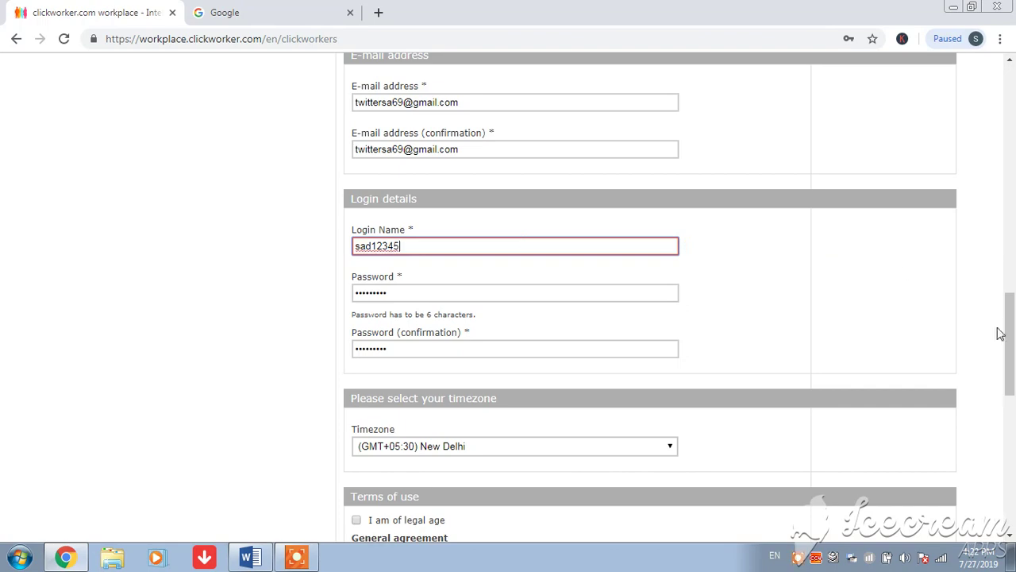
Accept the terms of use and submit the registration with the new login name
{"action": "left_click_drag", "start_coordinate": [1008, 341], "coordinate": [1013, 373]}
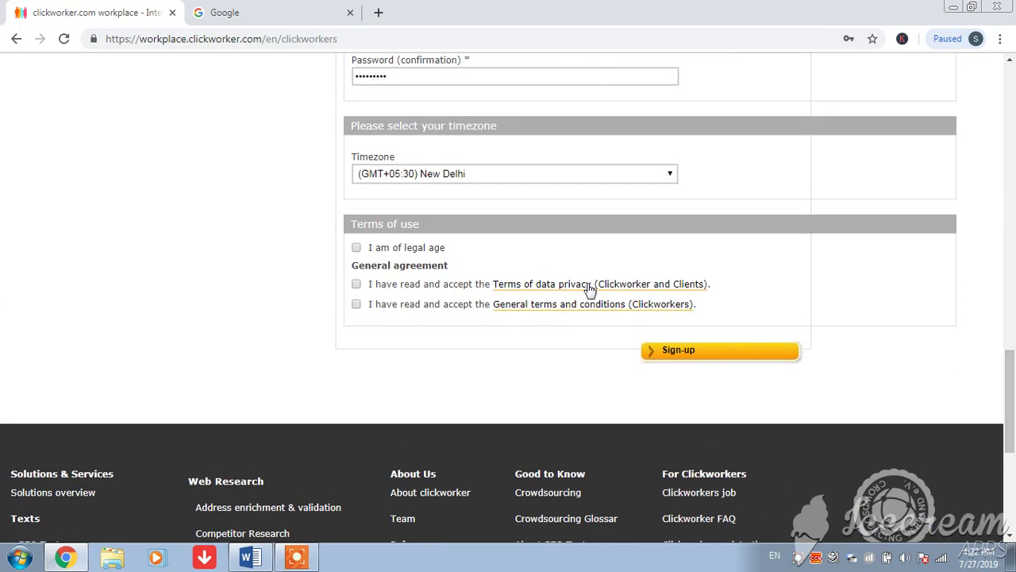
{"action": "mouse_move", "coordinate": [361, 253]}
{"action": "left_click", "coordinate": [357, 285]}
{"action": "mouse_move", "coordinate": [361, 311]}
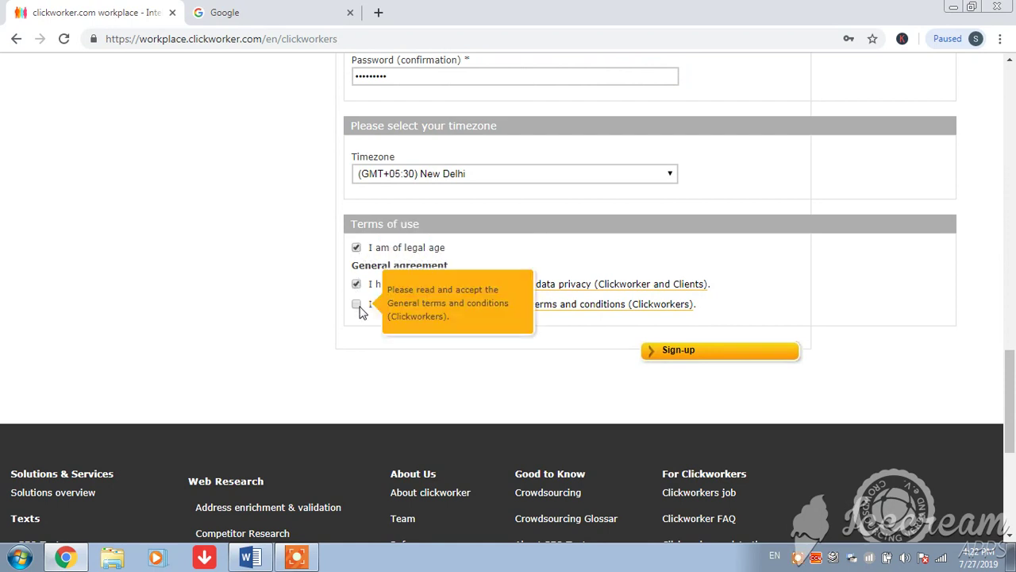
{"action": "left_click", "coordinate": [693, 353]}
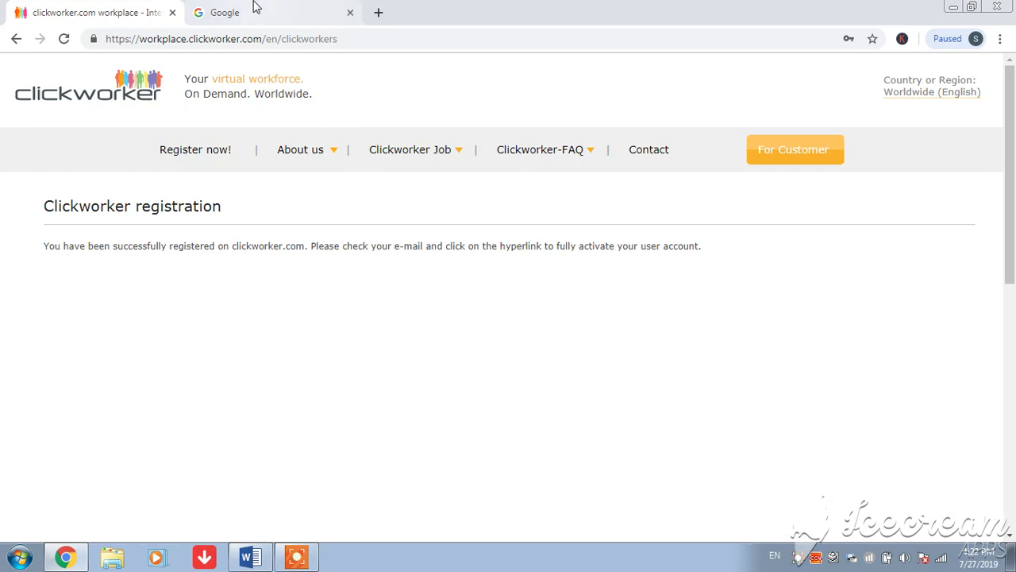
Open Gmail from the Google tab, choose the registration account and enter its password
{"action": "left_click", "coordinate": [256, 10]}
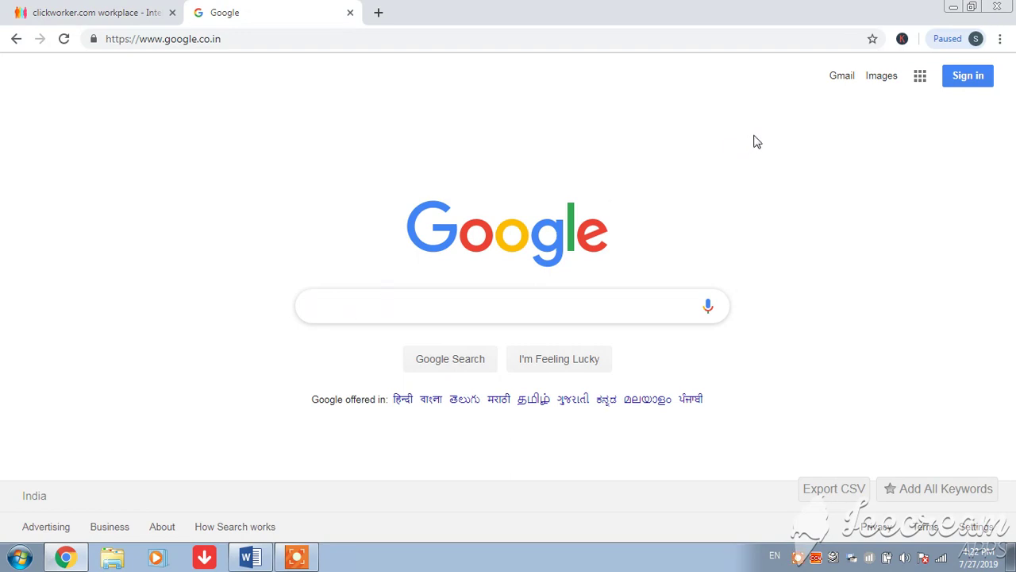
{"action": "left_click", "coordinate": [840, 79]}
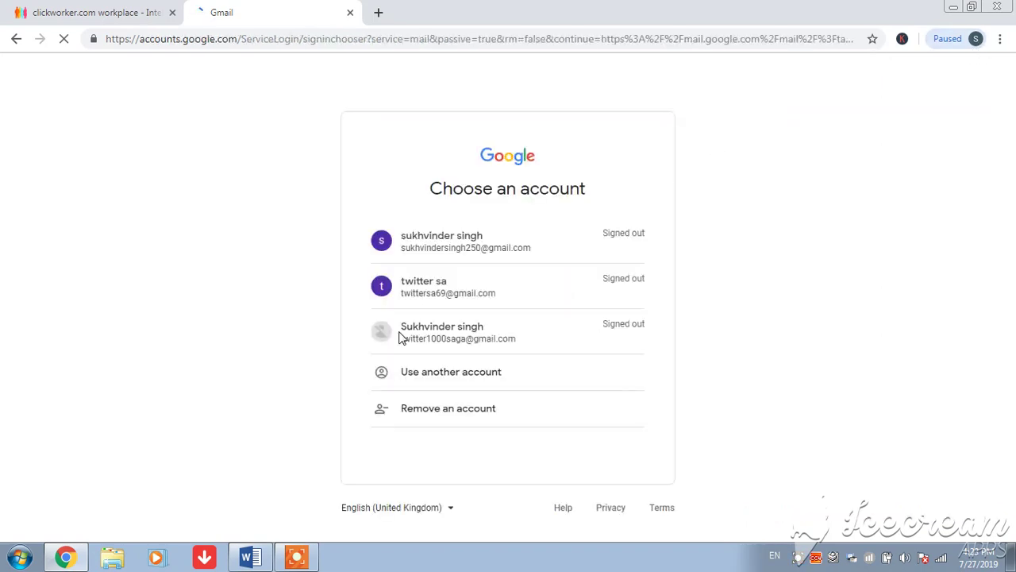
{"action": "left_click", "coordinate": [441, 297]}
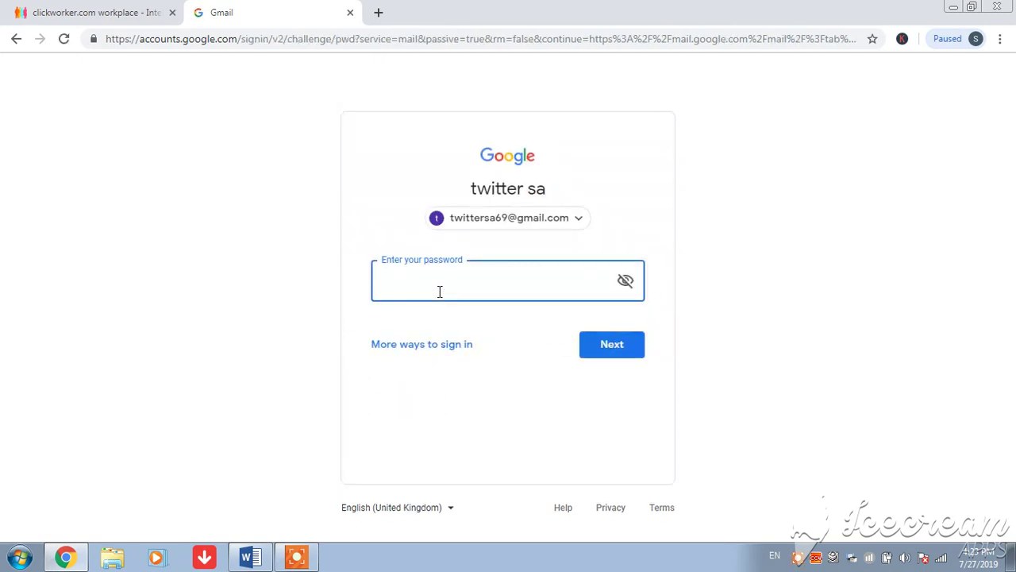
{"action": "type", "text": "••"}
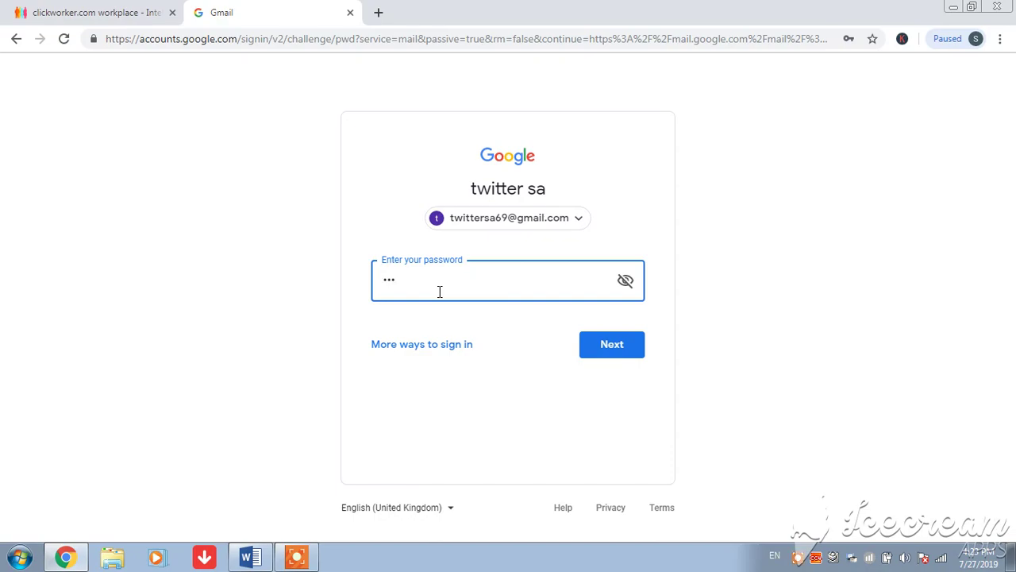